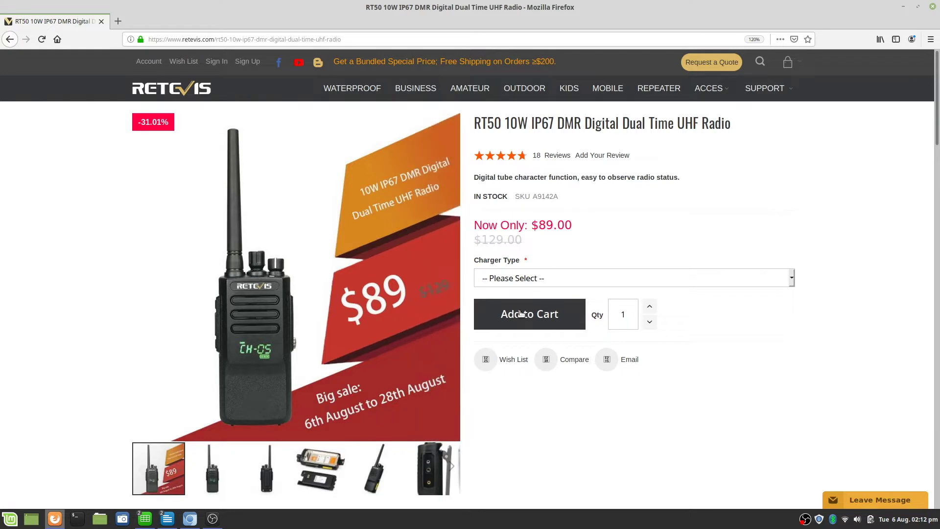
Examine the RT50 product page's charger type options, main features, specification table and package contents
left_click(791, 281)
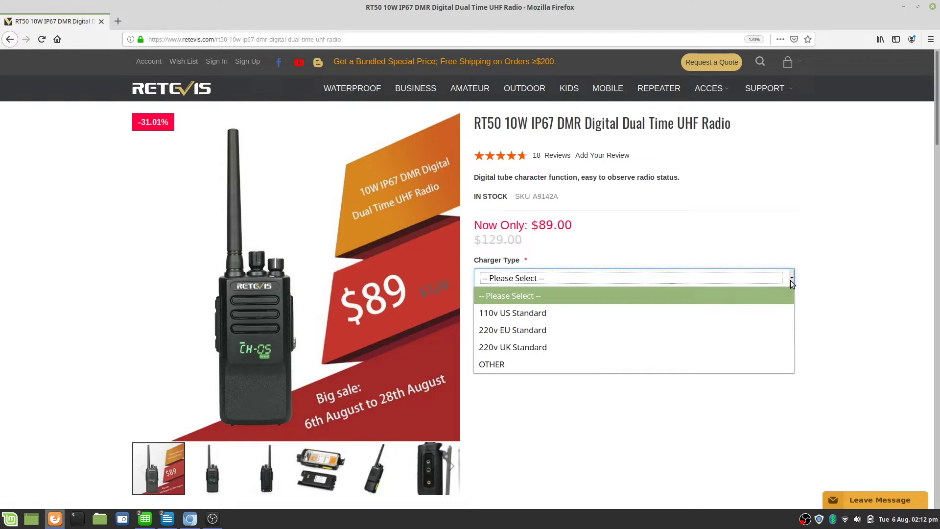
left_click(791, 280)
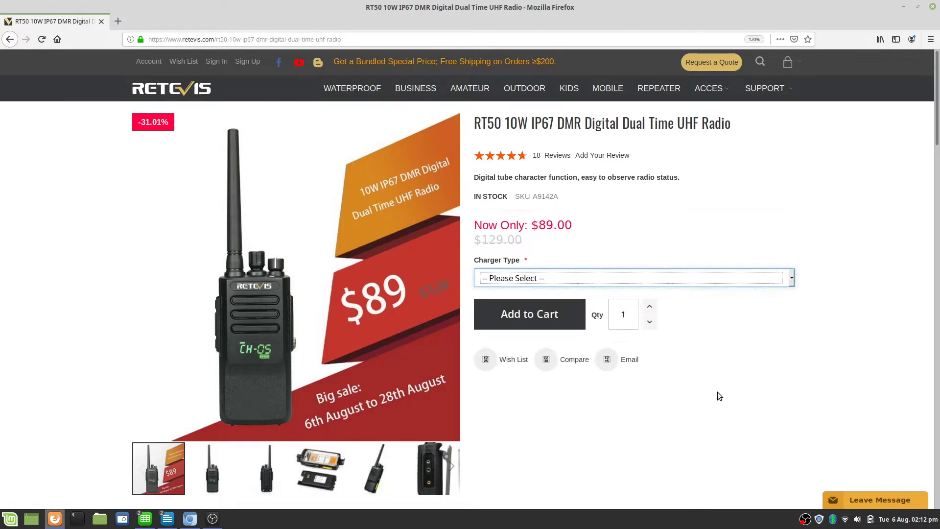
scroll(658, 402, "down", 5)
scroll(638, 383, "down", 4)
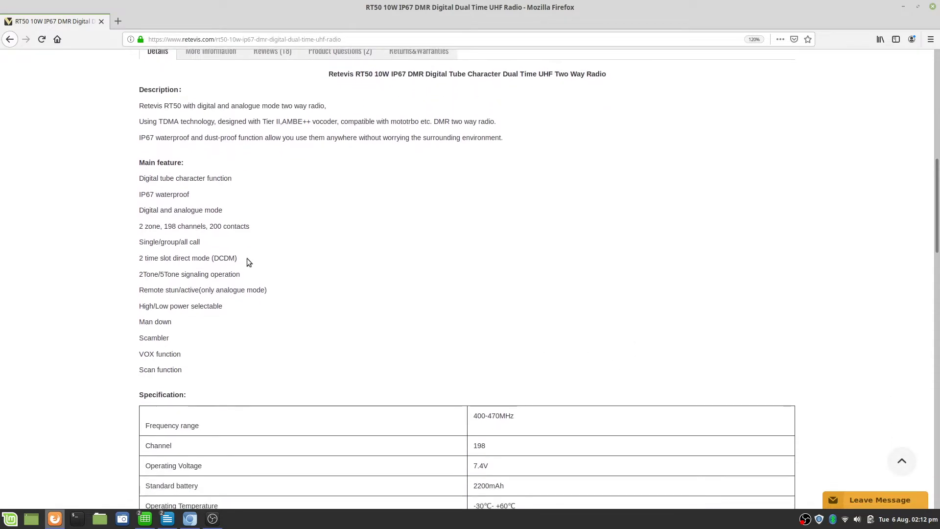
mouse_move(133, 229)
left_mouse_down()
mouse_move(193, 226)
mouse_move(132, 225)
left_mouse_up()
left_click(132, 225)
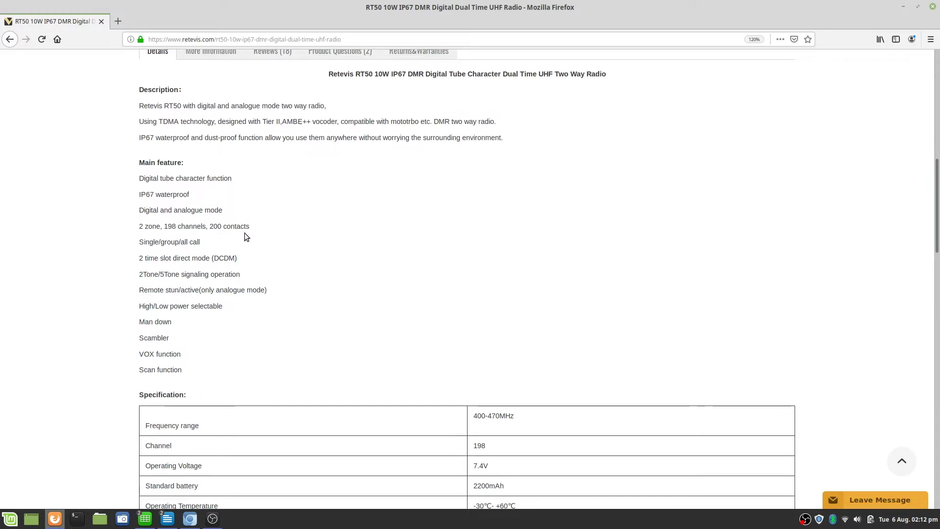
scroll(332, 254, "down", 3)
scroll(333, 255, "down", 1)
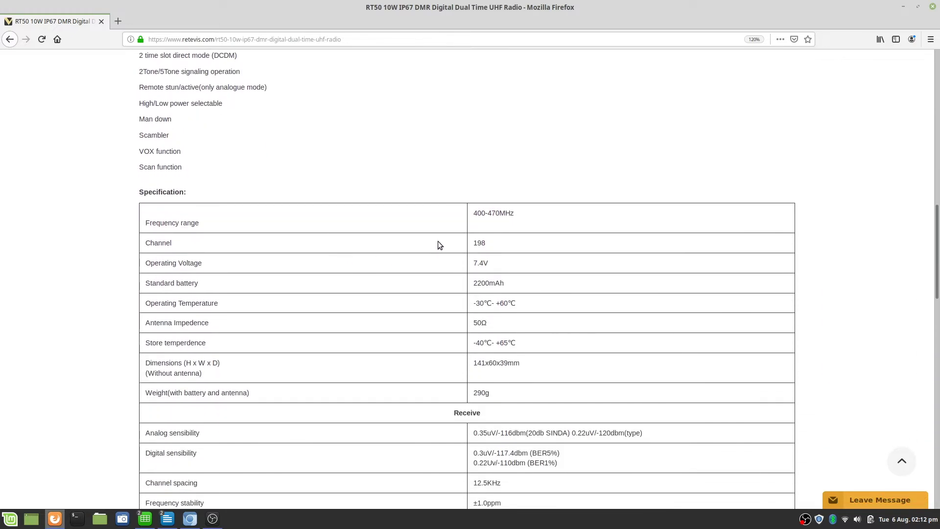
left_click_drag(511, 214, 466, 213)
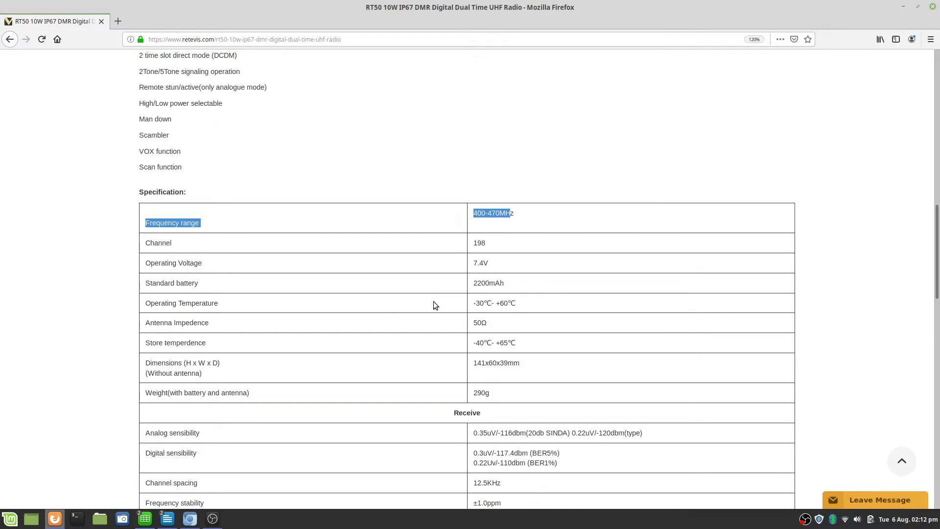
scroll(429, 303, "down", 8)
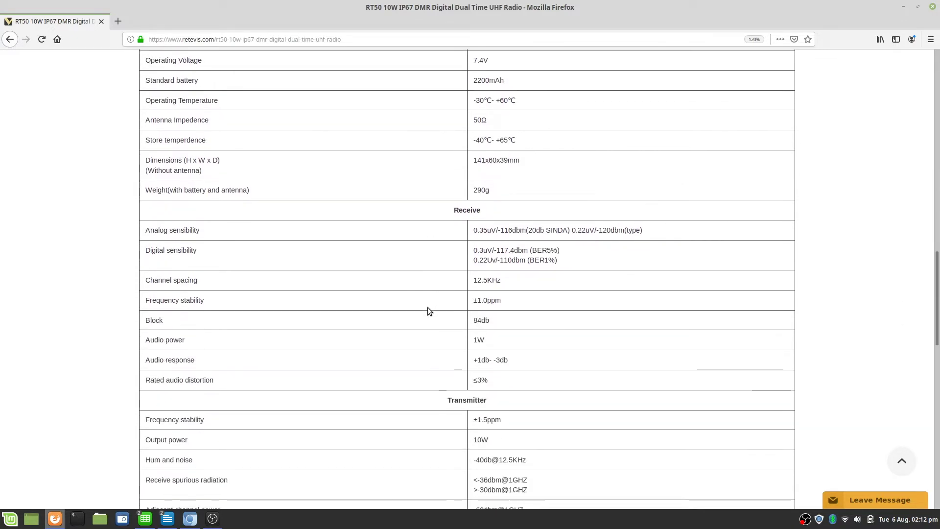
scroll(427, 307, "down", 3)
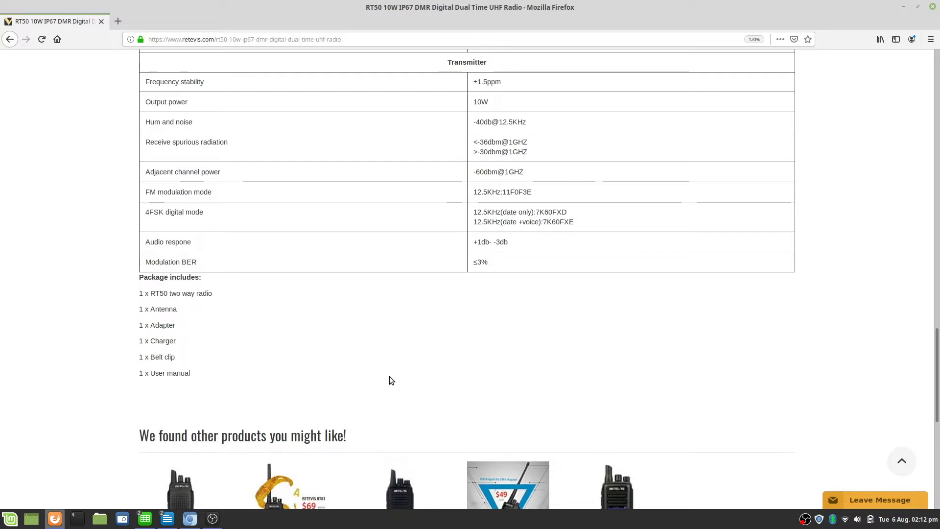
scroll(389, 377, "up", 5)
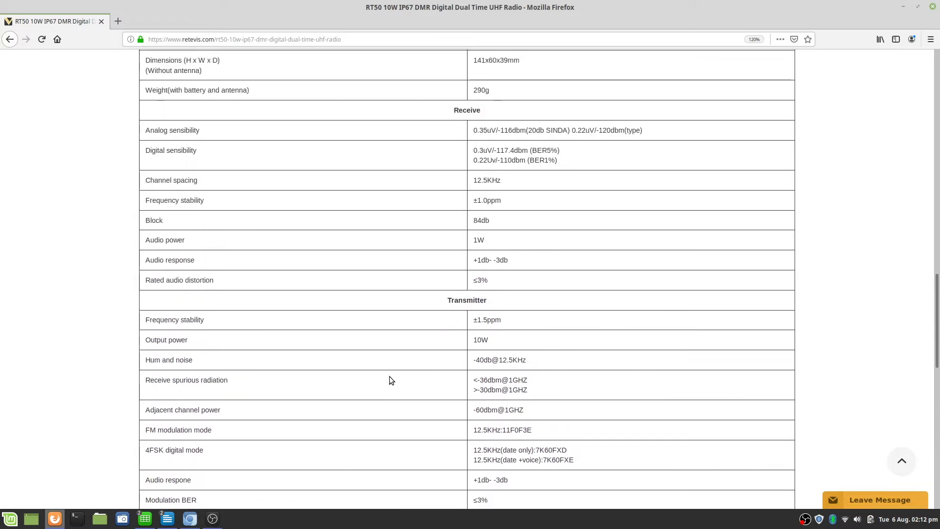
scroll(390, 380, "up", 19)
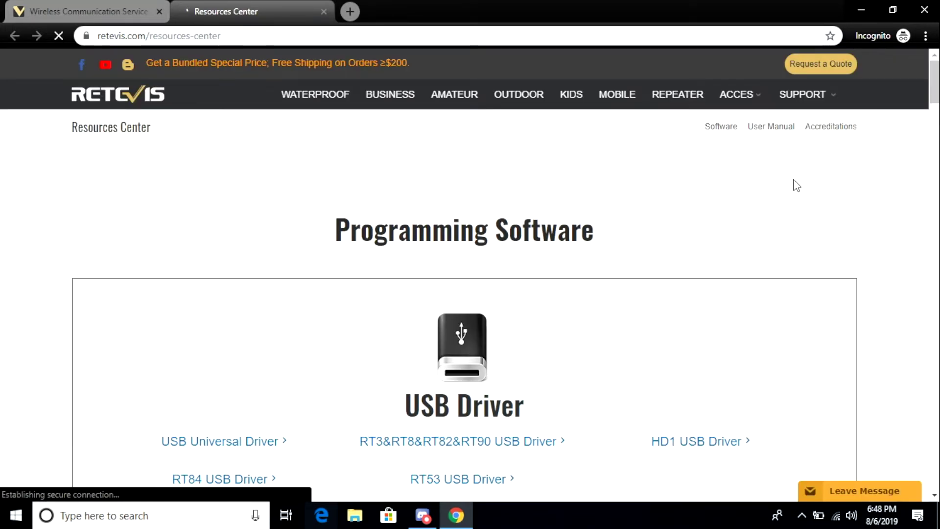
Download the RT50 programming software from the Resources Center's list of radio models
scroll(797, 185, "down", 5)
scroll(797, 185, "down", 6)
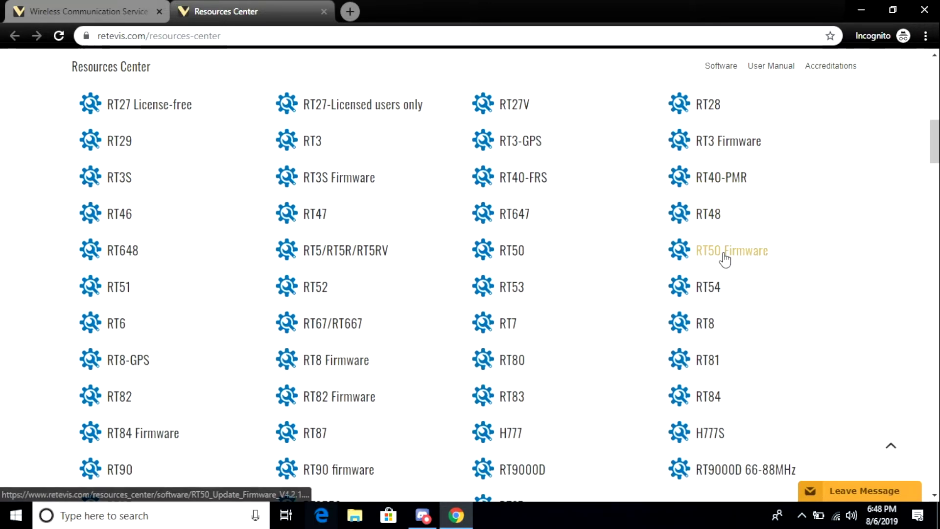
left_click(509, 258)
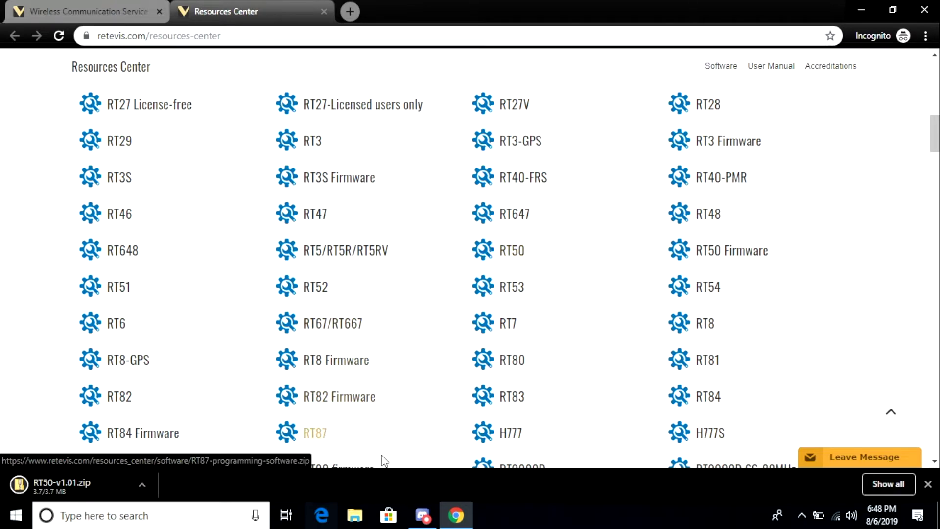
Extract RT50-v1.01.zip into an RT50-v1.01 folder inside Downloads
left_click(361, 519)
right_click(426, 196)
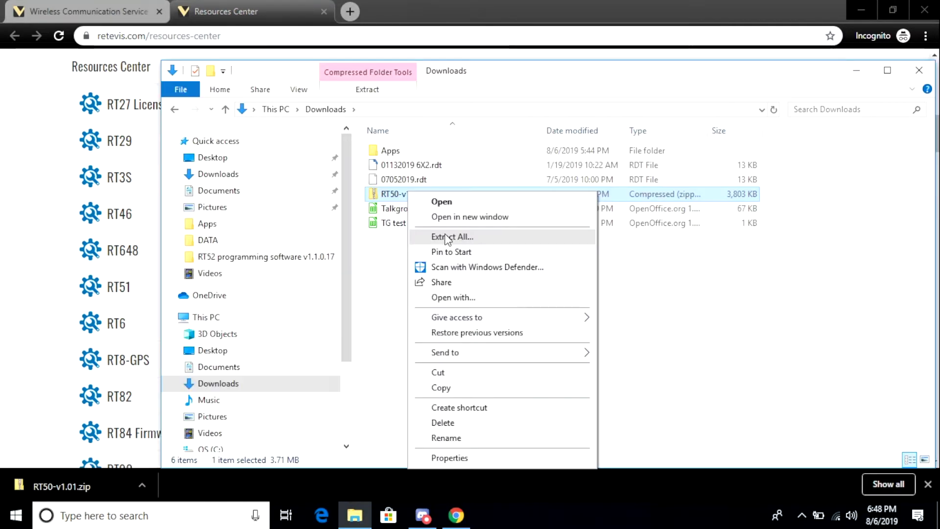
left_click(441, 237)
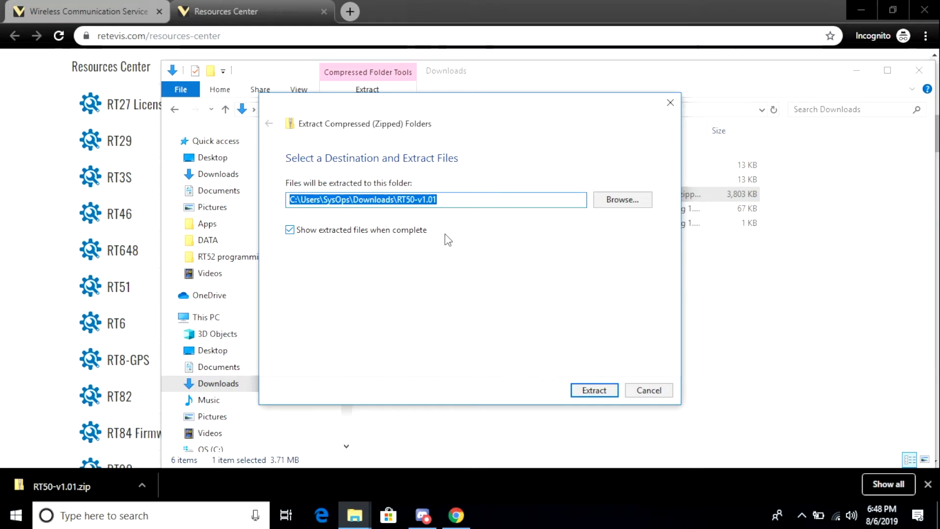
left_click(588, 378)
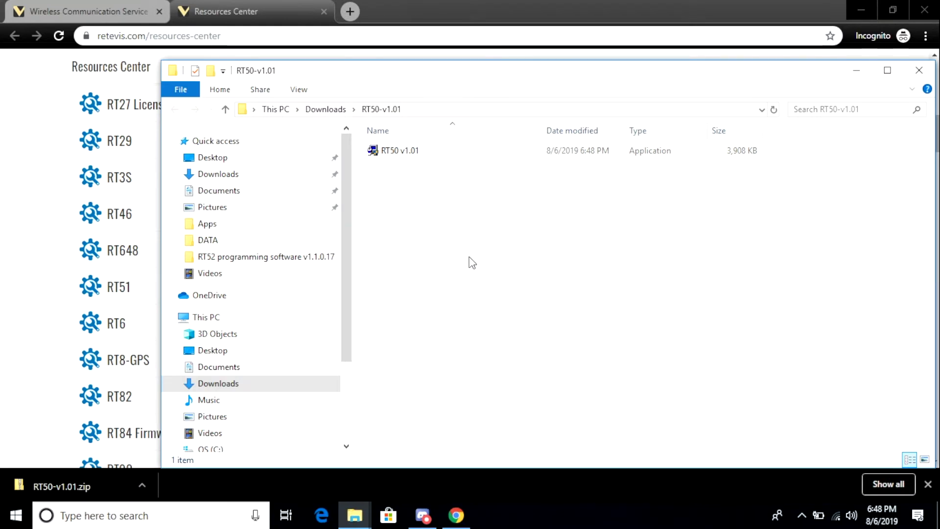
Run the extracted RT50 v1.01 installer, overriding the SmartScreen block and allowing it to make changes to the device
double_click(402, 152)
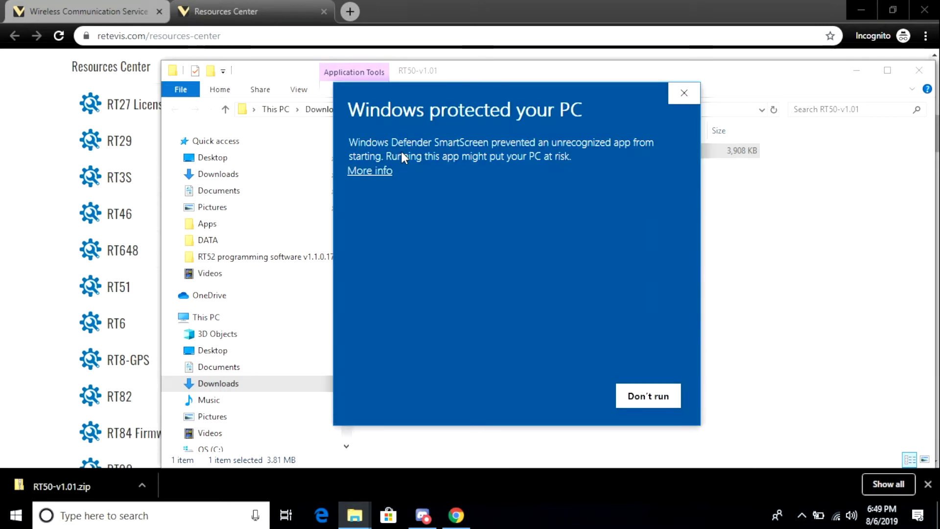
left_click(377, 170)
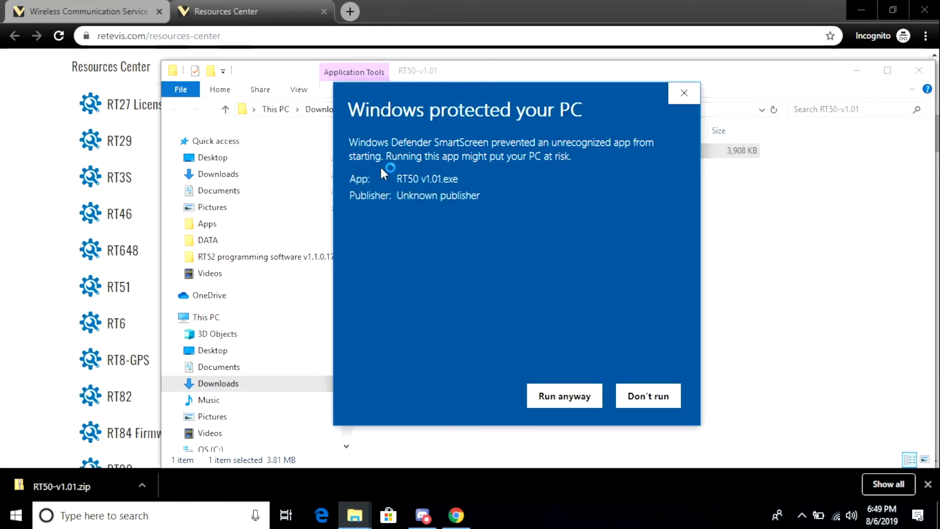
left_click(579, 396)
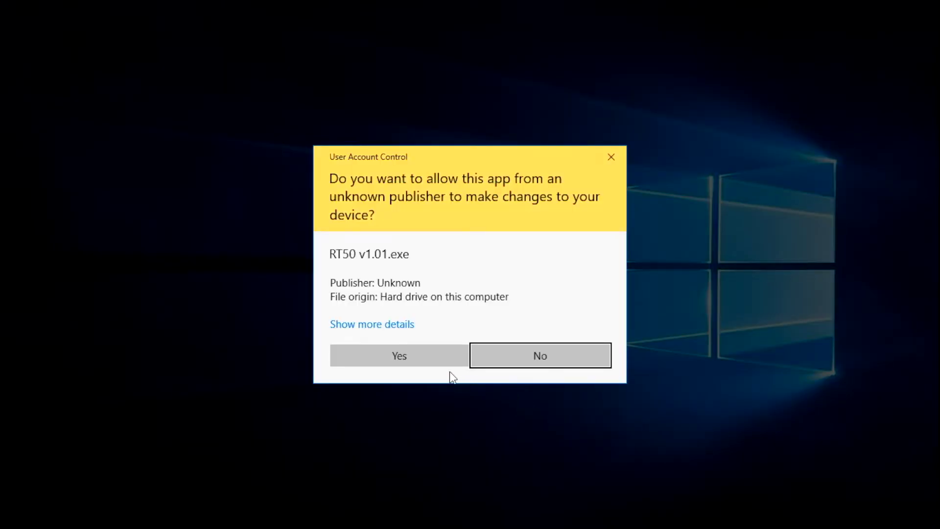
left_click(421, 361)
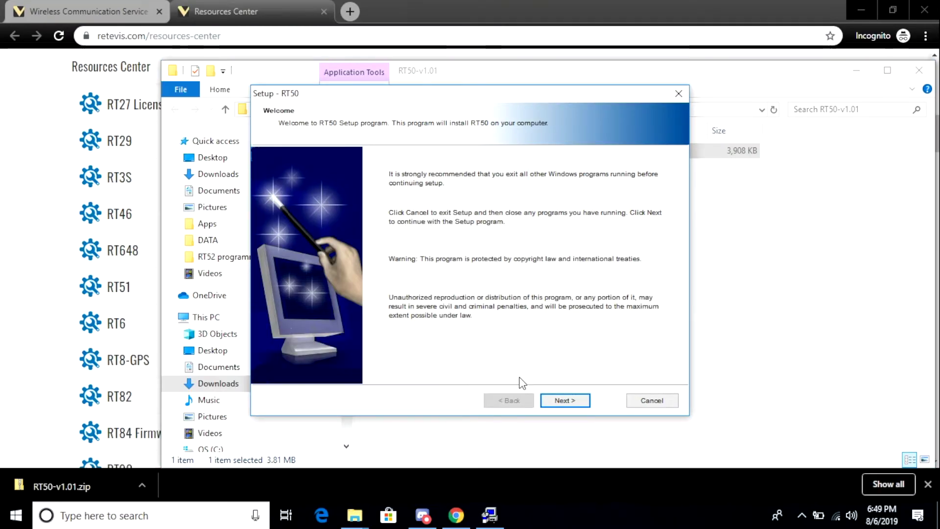
Install RT50 to C:\Program Files\RT50 with the RT50 program folder, and finish setup with the program launched
left_click(552, 400)
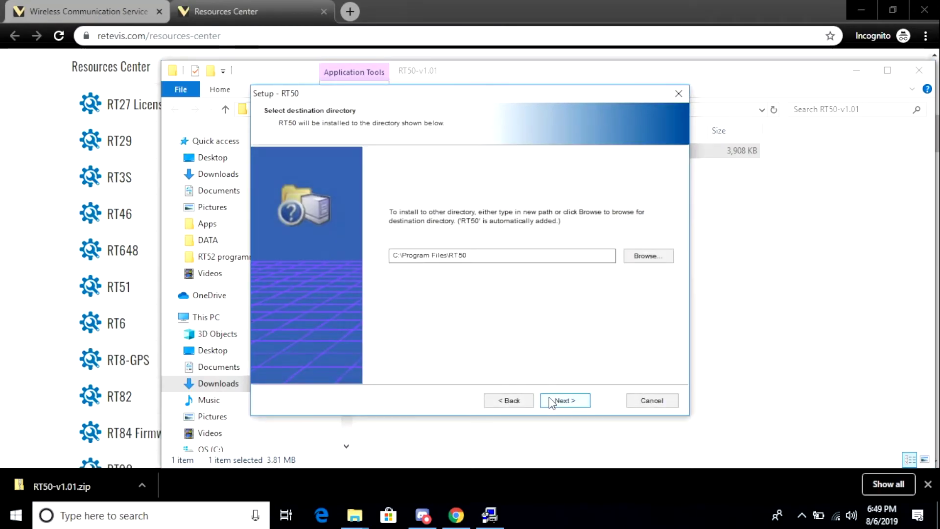
left_click(552, 400)
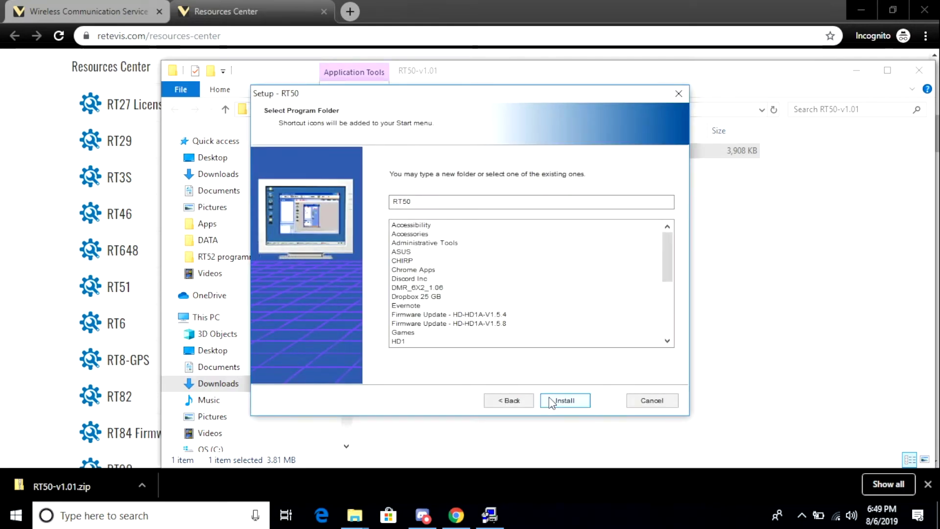
left_click(552, 402)
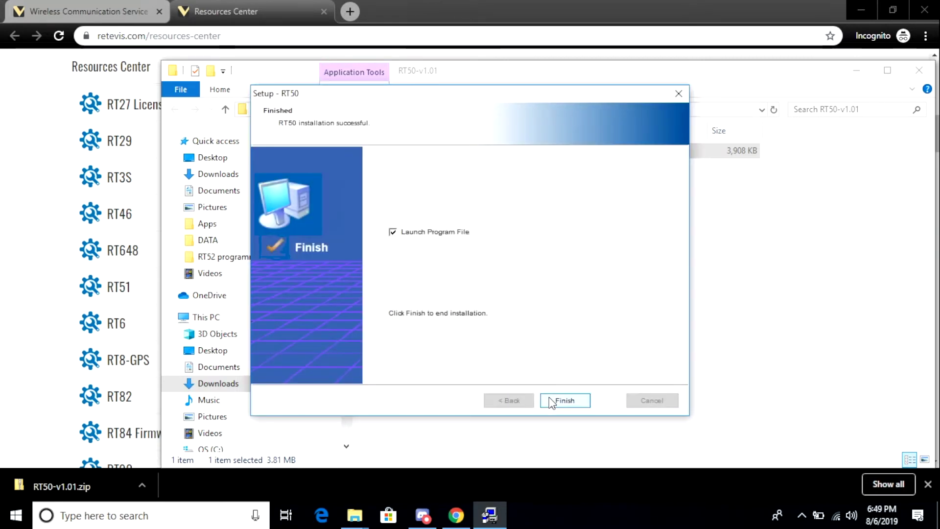
left_click(552, 401)
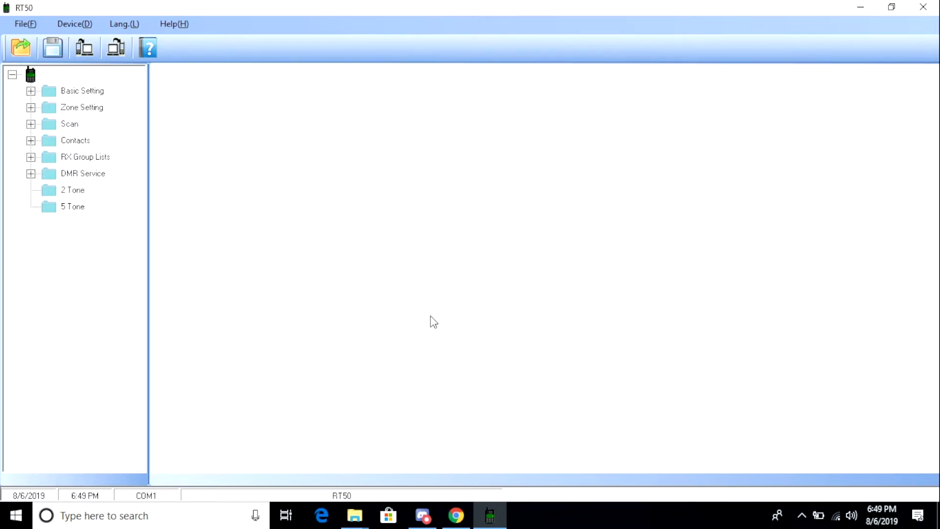
Check the version information of the RT50 programming software and close it again
left_click(175, 26)
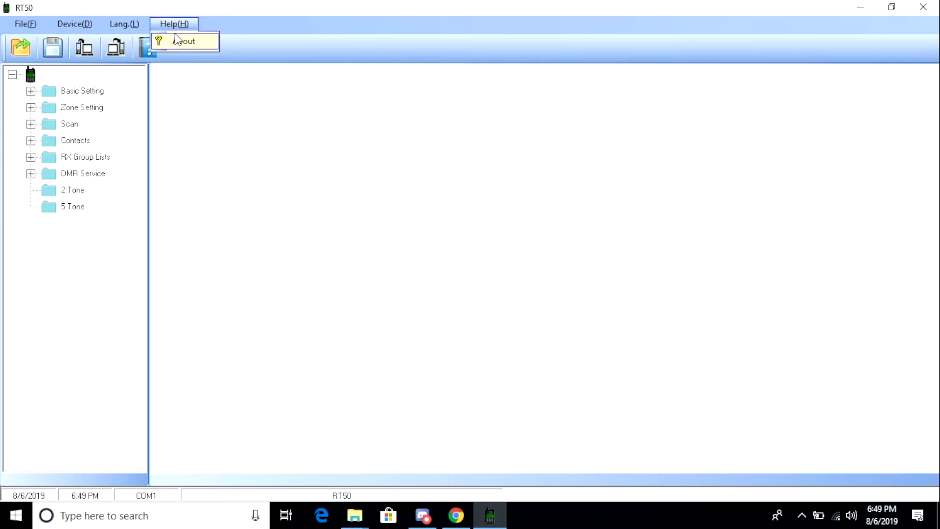
left_click(178, 39)
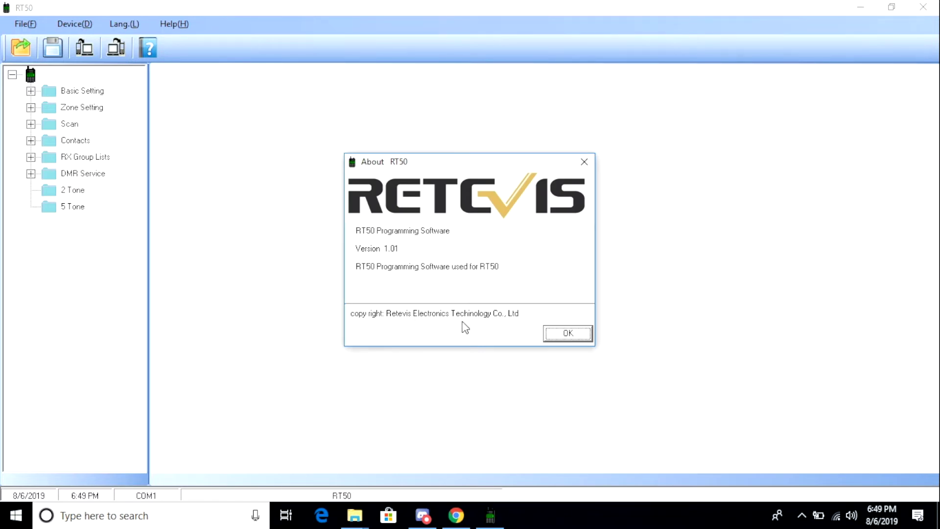
left_click(556, 337)
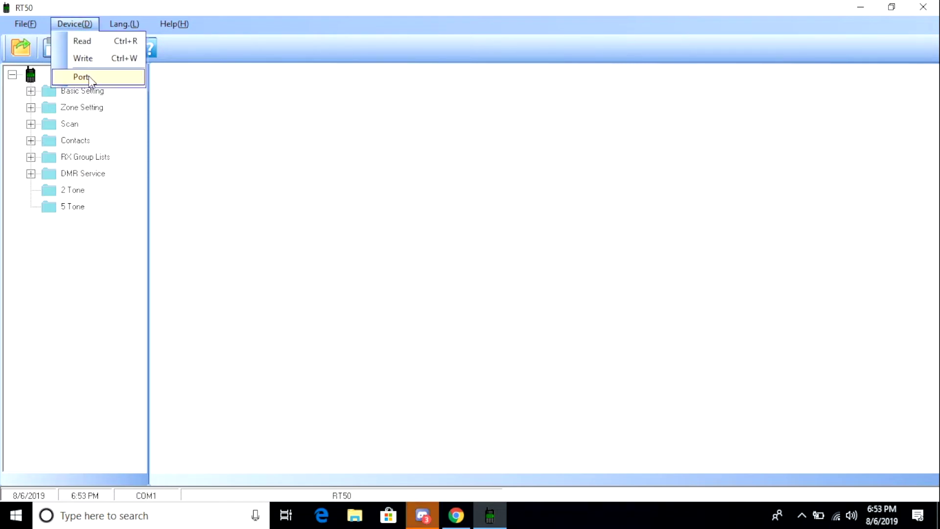
Set the radio's communication port to COM3
left_click(86, 77)
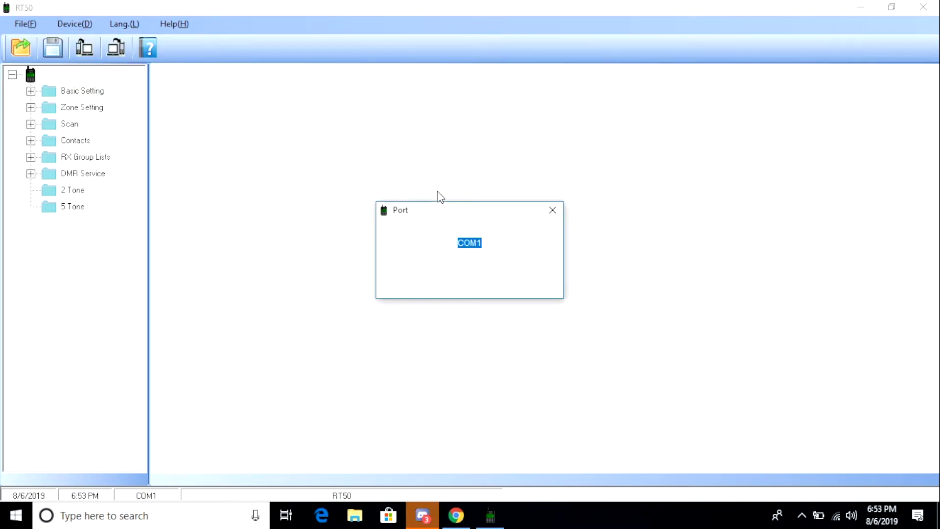
left_click(507, 243)
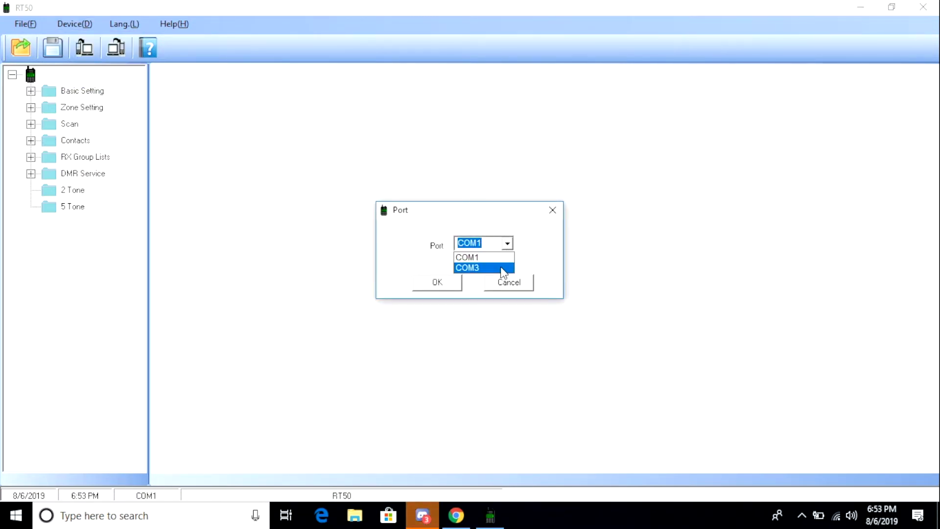
left_click(499, 268)
left_click(439, 284)
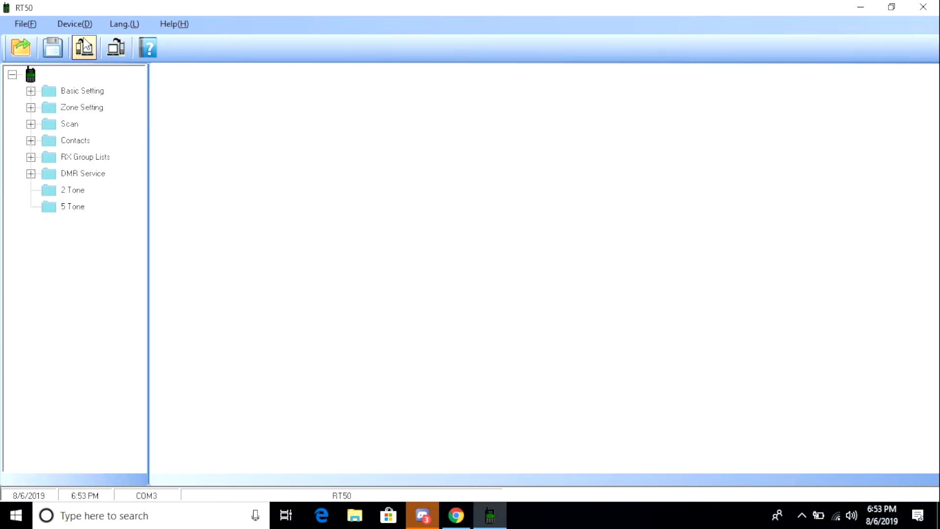
Read the data from the connected radio into the programming software
left_click(74, 23)
left_click(84, 40)
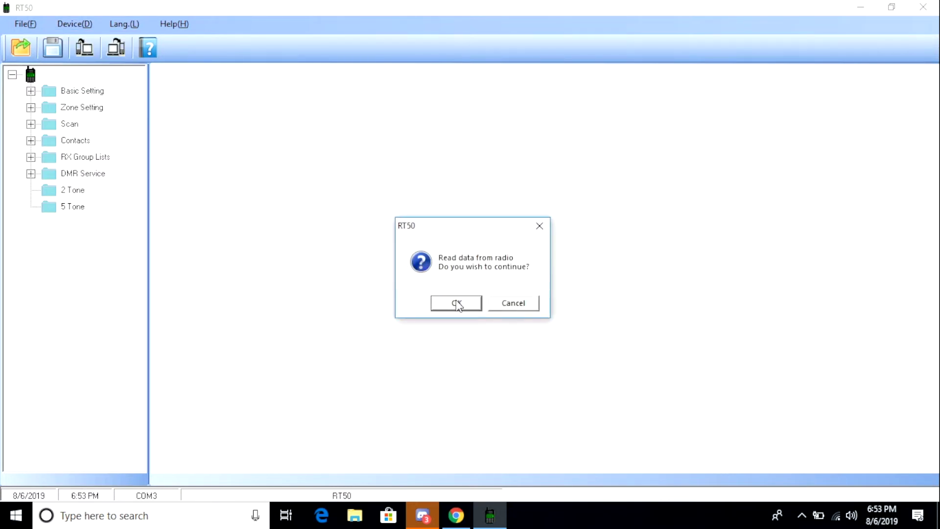
left_click(457, 303)
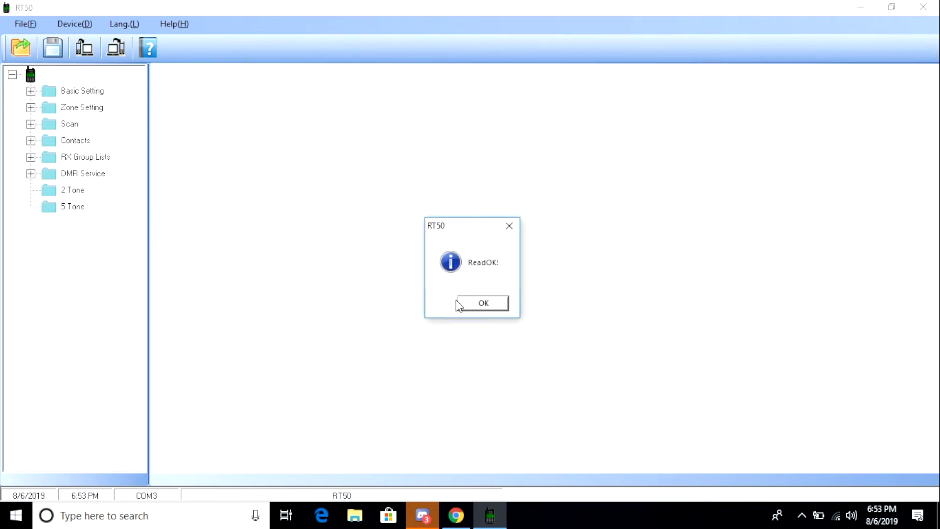
left_click(480, 308)
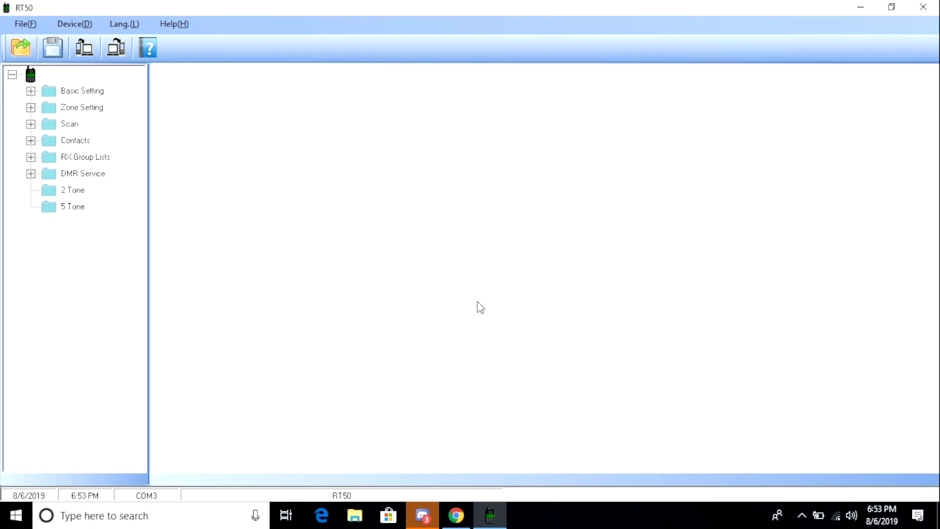
Save the radio data as a tw file named Untitled in C:\Program Files\RT50
left_click(27, 26)
left_click(39, 77)
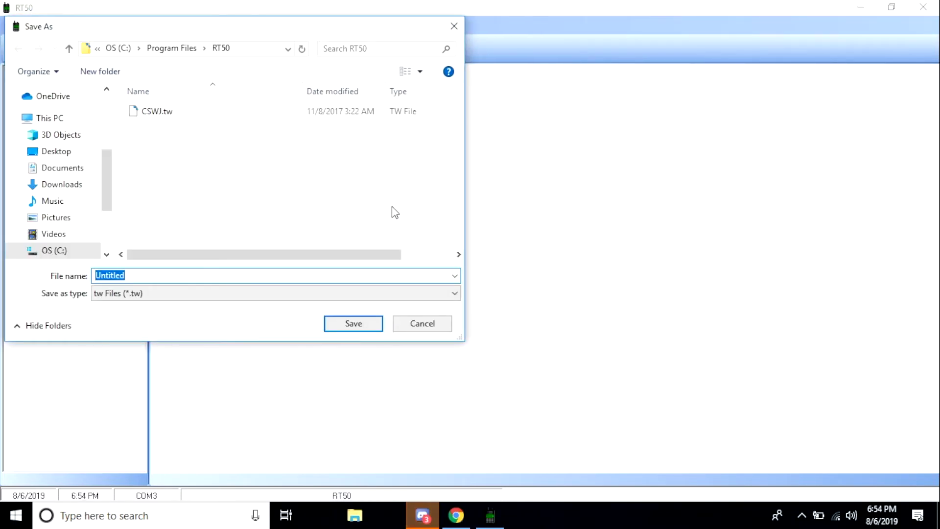
left_click_drag(195, 28, 394, 74)
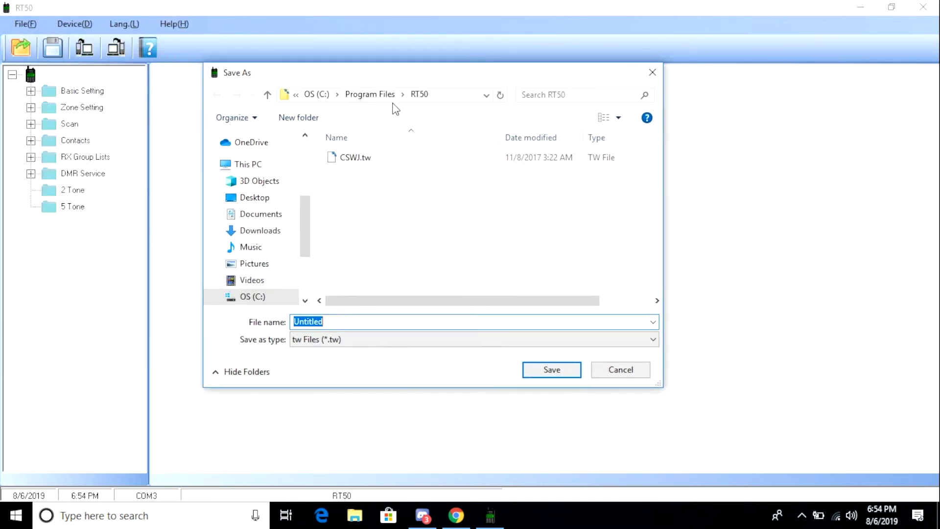
left_click(544, 370)
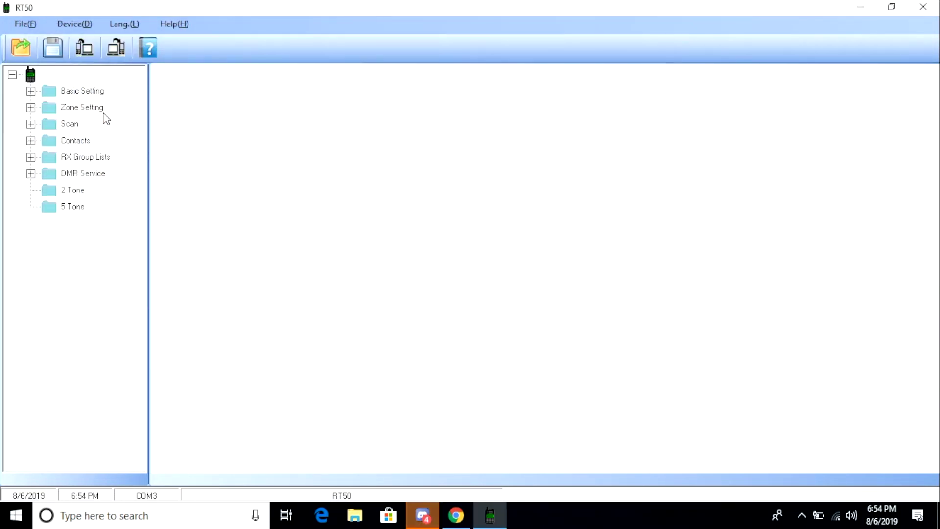
Expand the basic settings and view the radio's basic information page
left_click(91, 93)
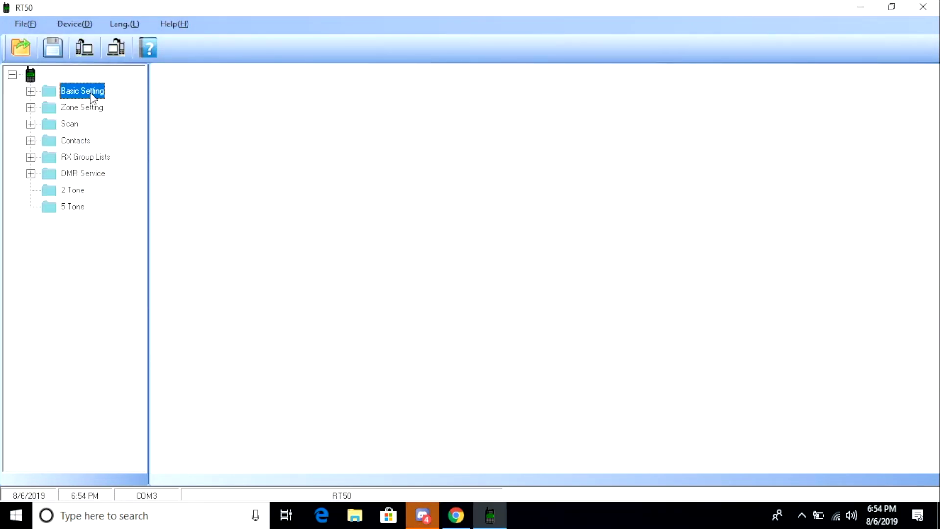
double_click(93, 93)
double_click(95, 107)
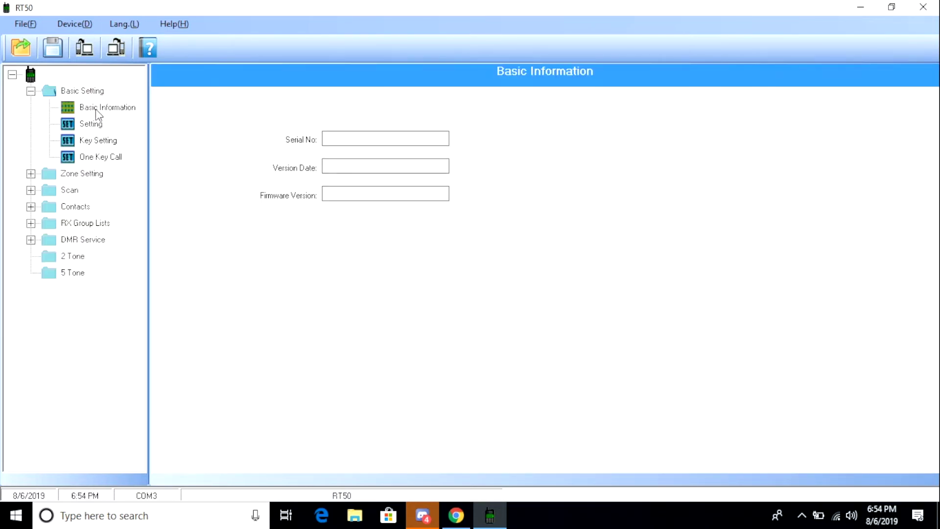
Set the backlight time to 20 seconds in the radio's general settings
left_click(92, 125)
double_click(92, 126)
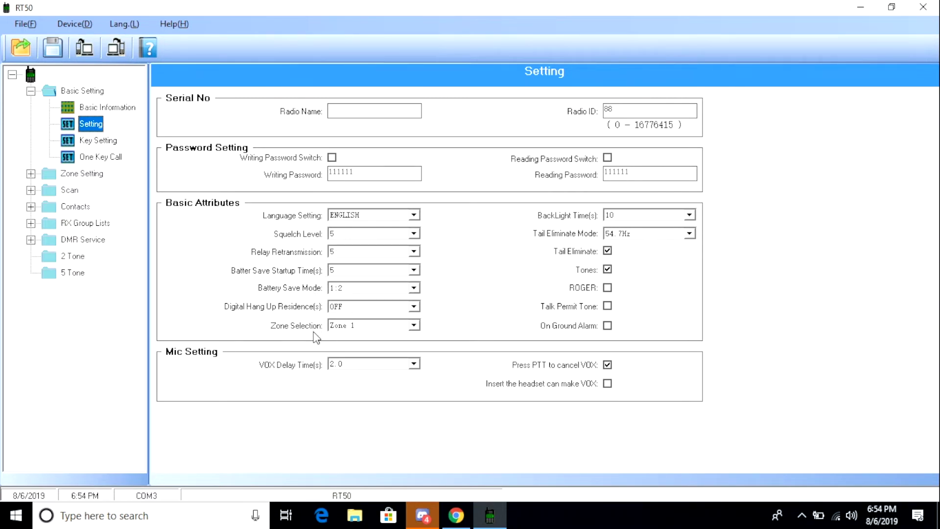
left_click(689, 215)
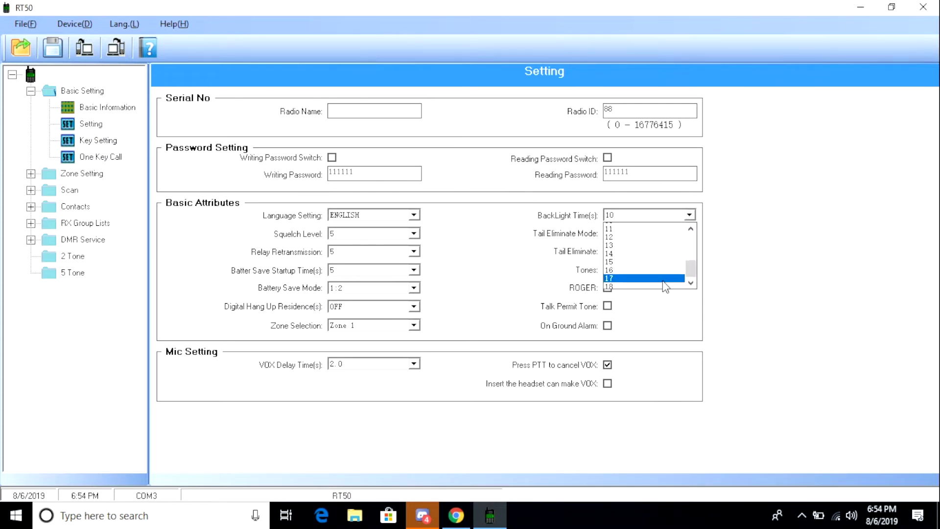
scroll(663, 282, "down", 1)
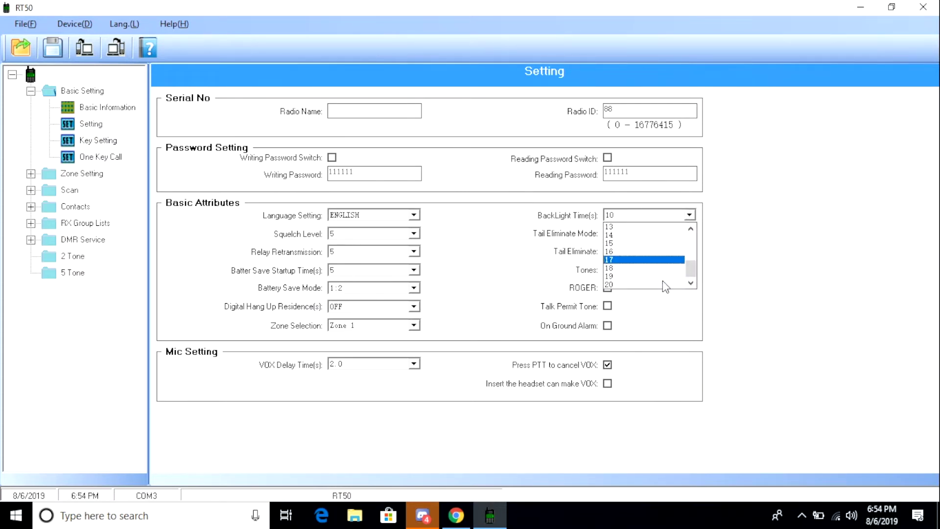
left_click(664, 283)
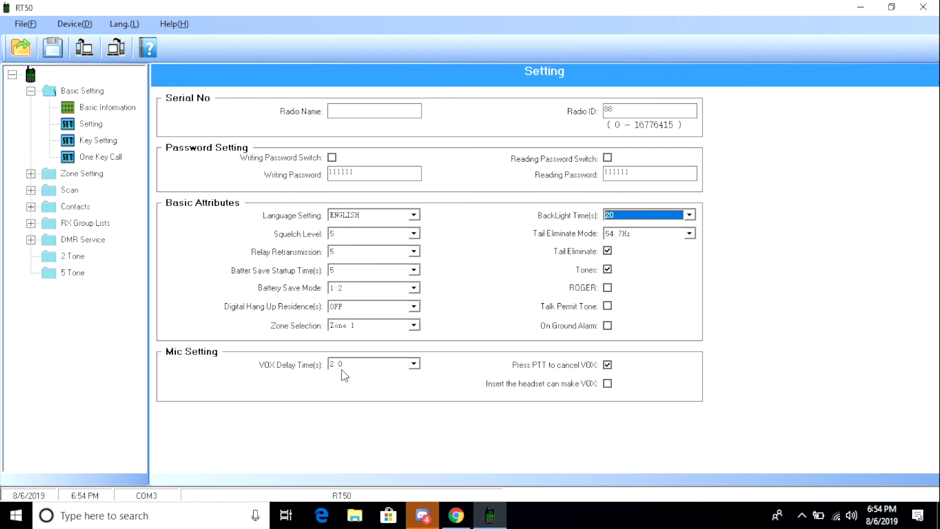
Change the short-press function of the P1 key to No set in the key settings
left_click(110, 144)
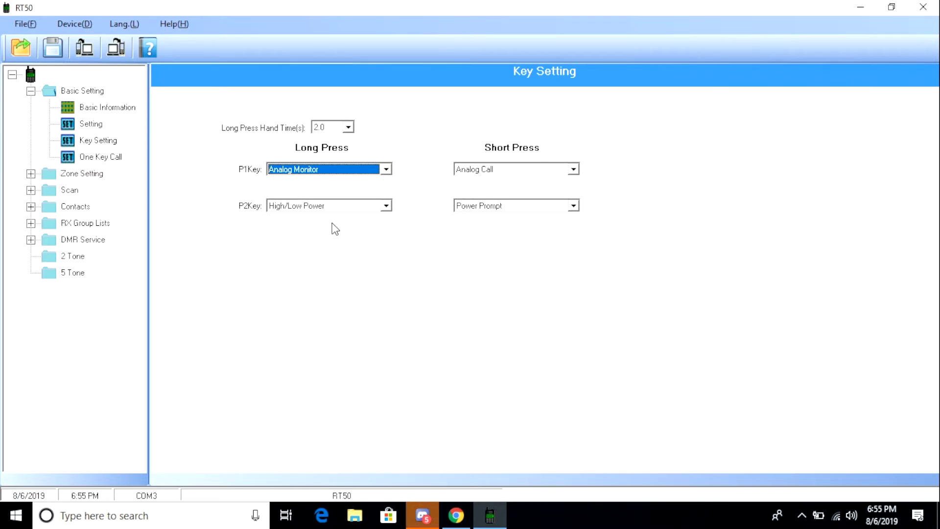
left_click(573, 169)
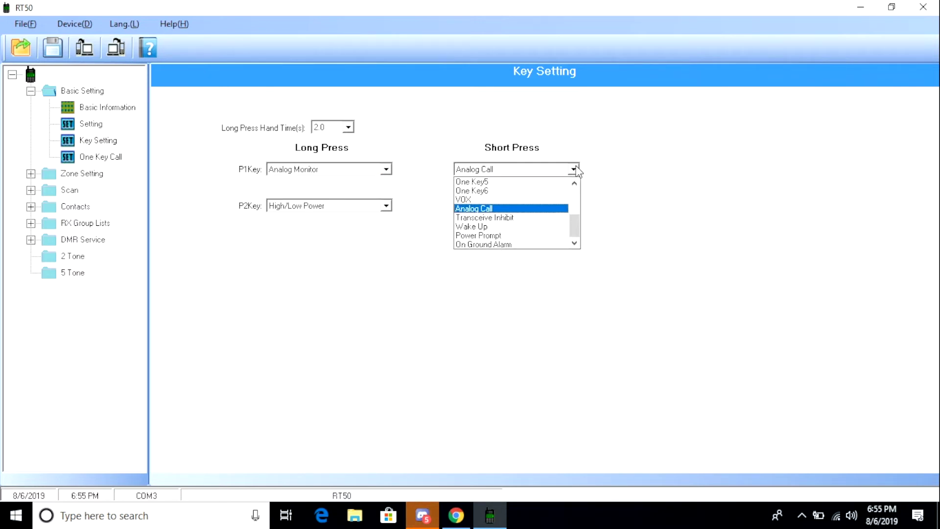
scroll(544, 216, "up", 3)
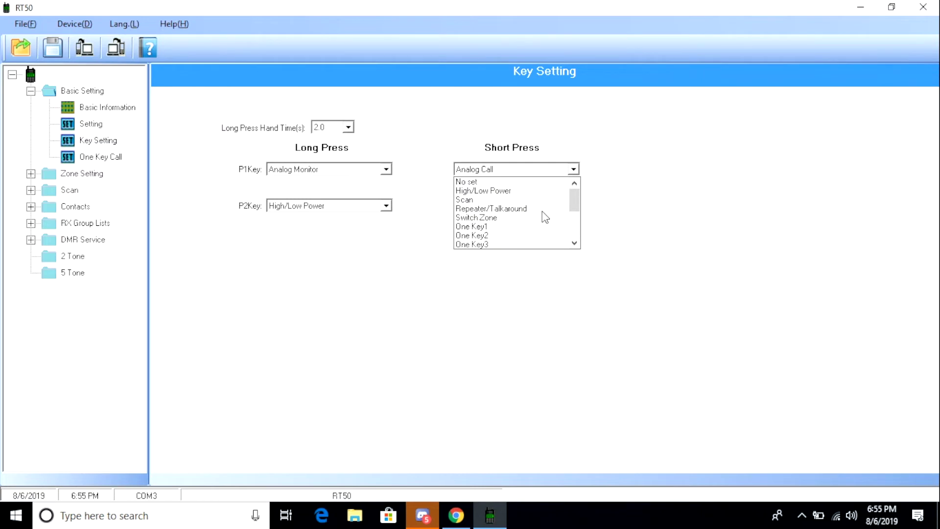
left_click(545, 182)
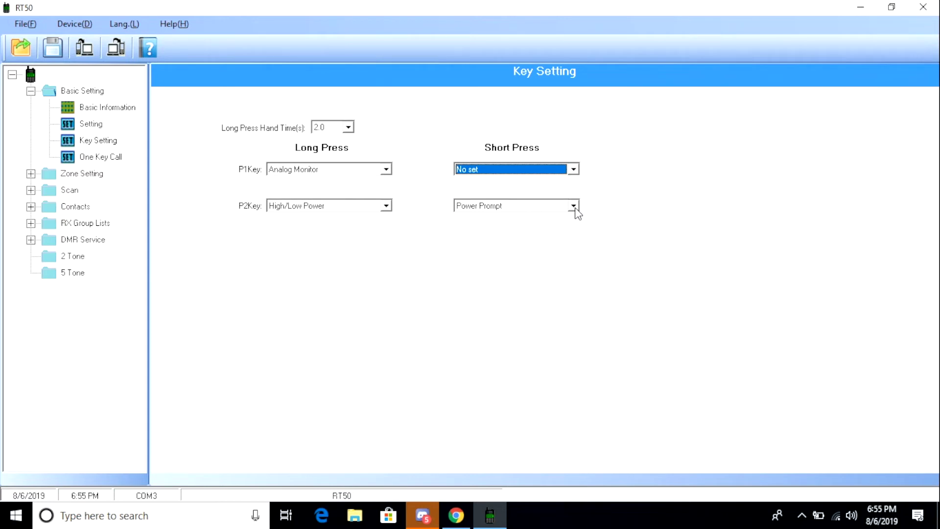
Open the details of digital channel 1 in Zone 1 and examine its work mode, slot and scan list options
left_click(69, 193)
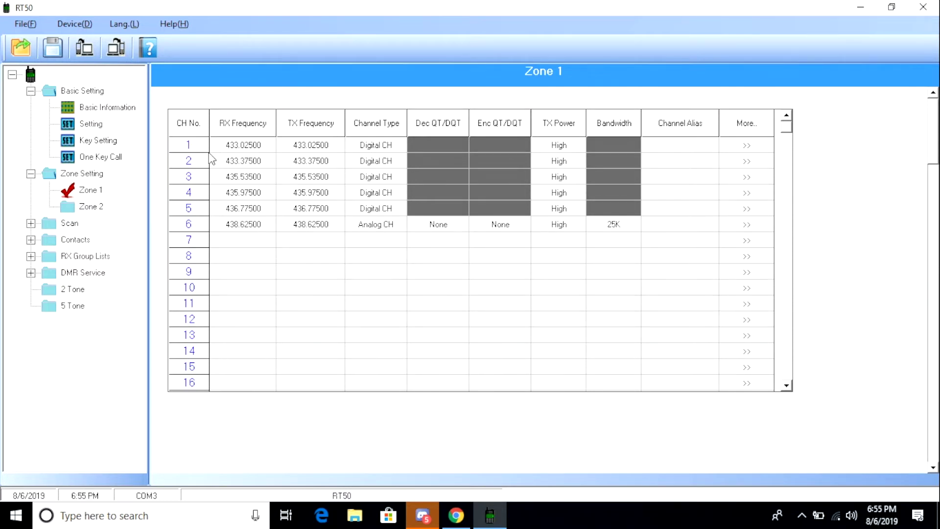
left_click(190, 148)
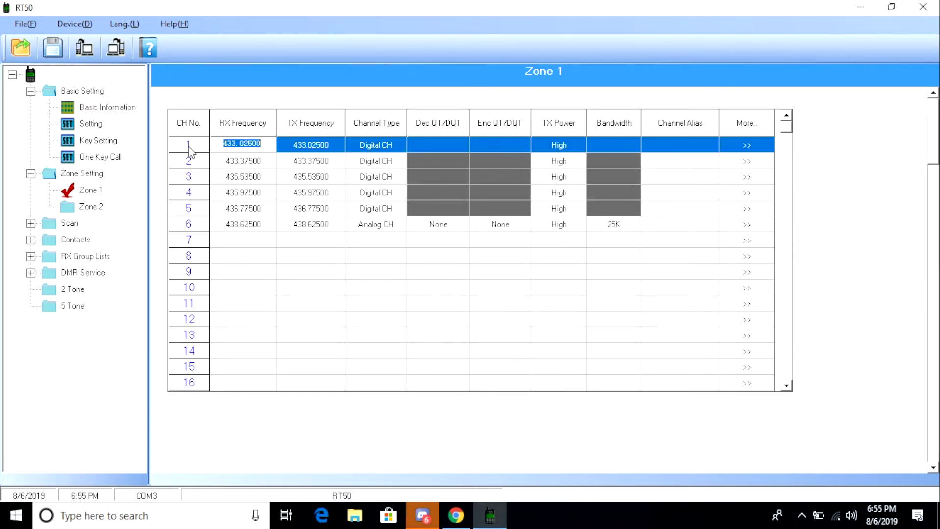
left_click(744, 147)
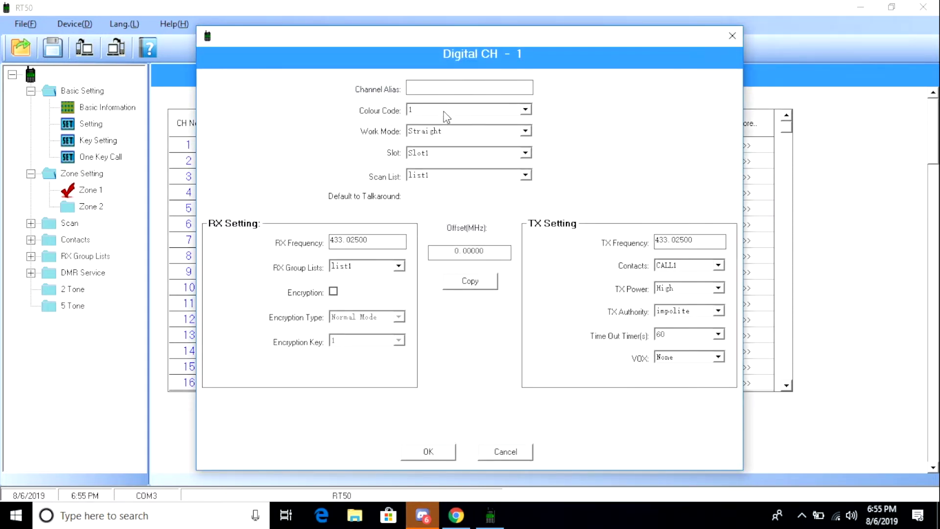
left_click(531, 130)
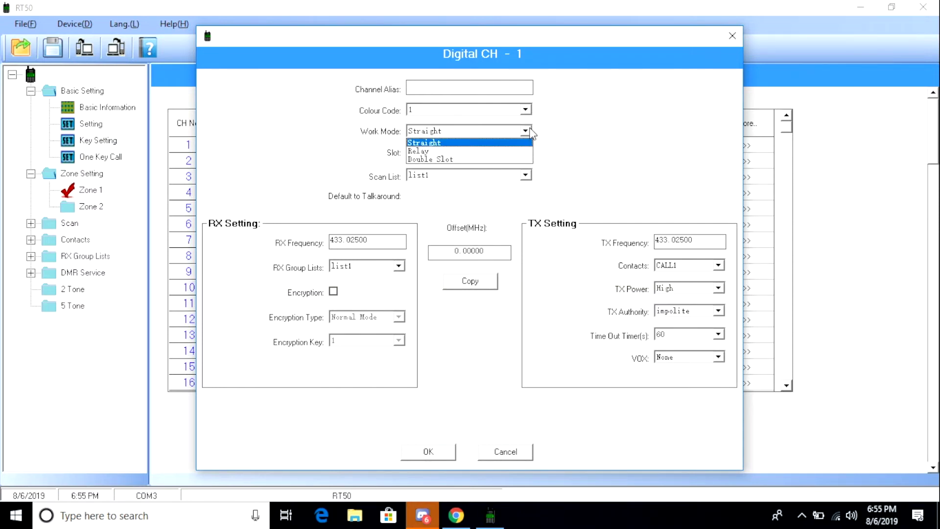
left_click(531, 131)
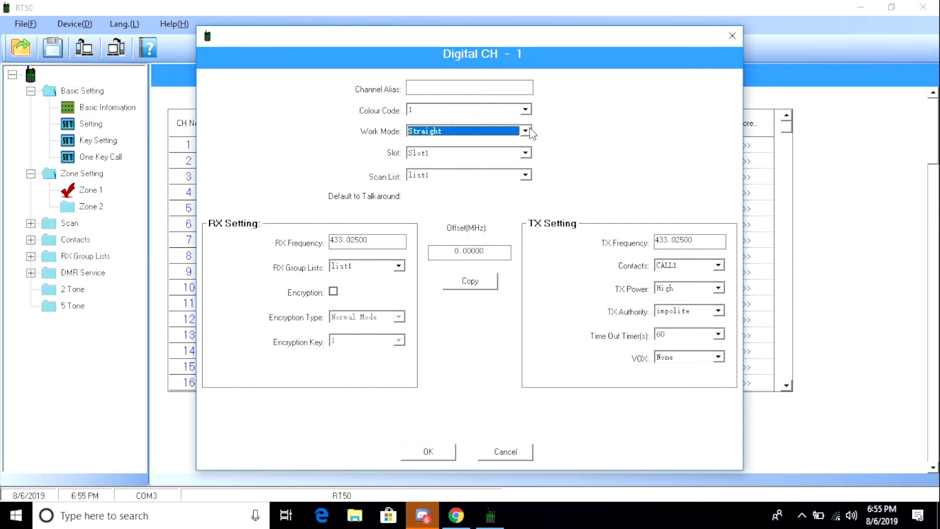
left_click(527, 153)
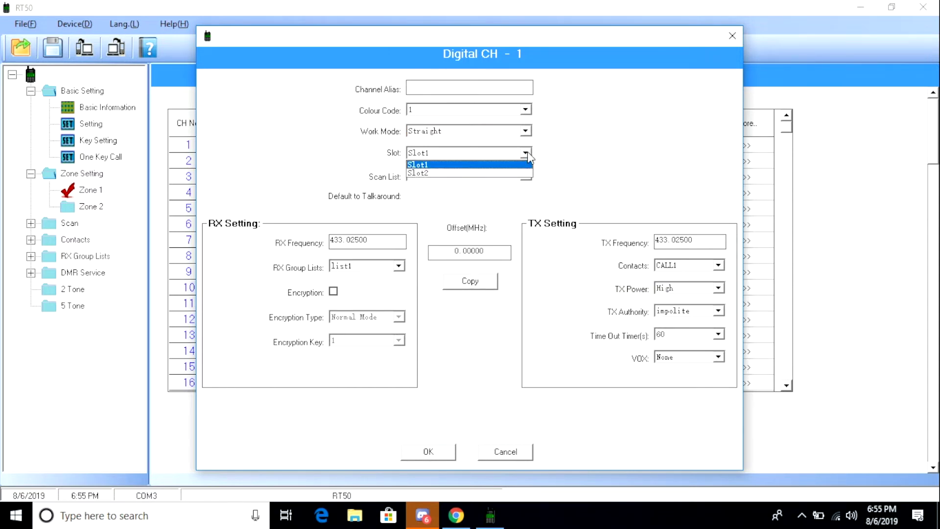
left_click(527, 151)
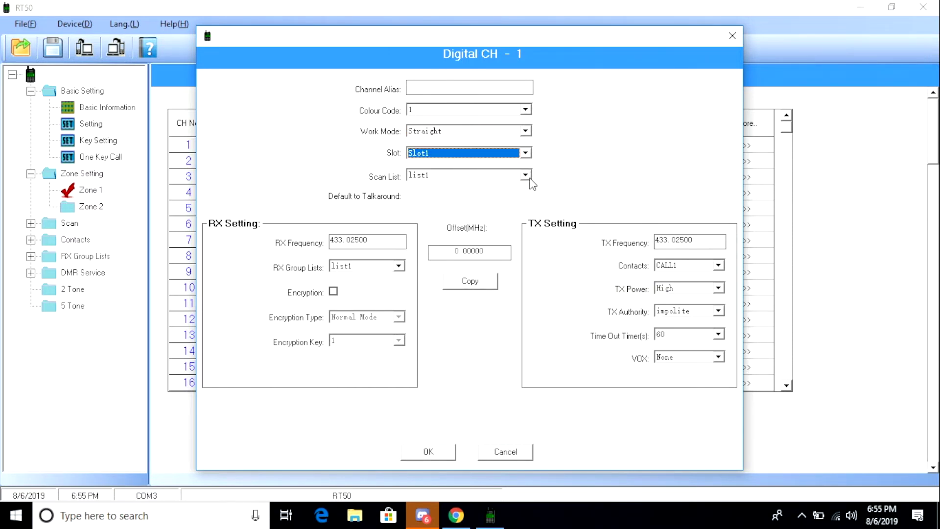
left_click(527, 177)
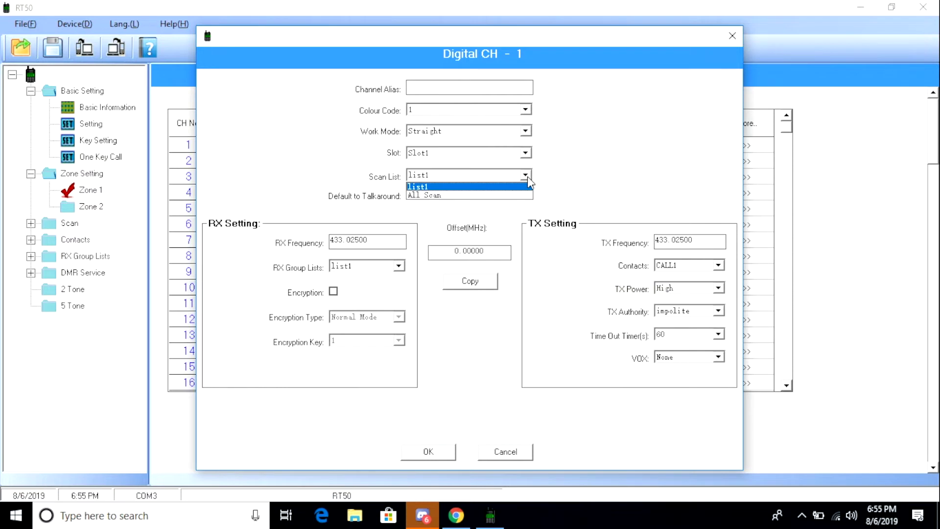
left_click(528, 176)
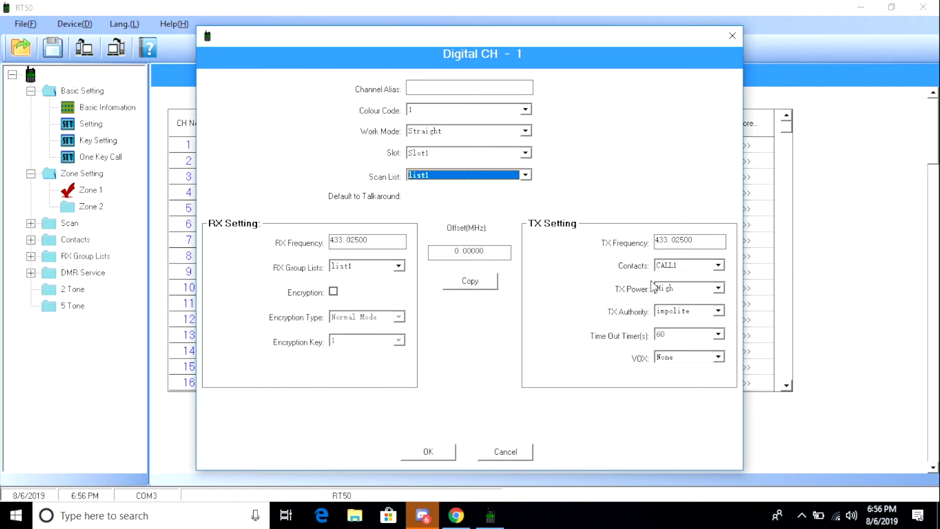
Examine the contact, TX power and TX authority options of digital channel 1, then close its details with the values accepted
left_click(719, 266)
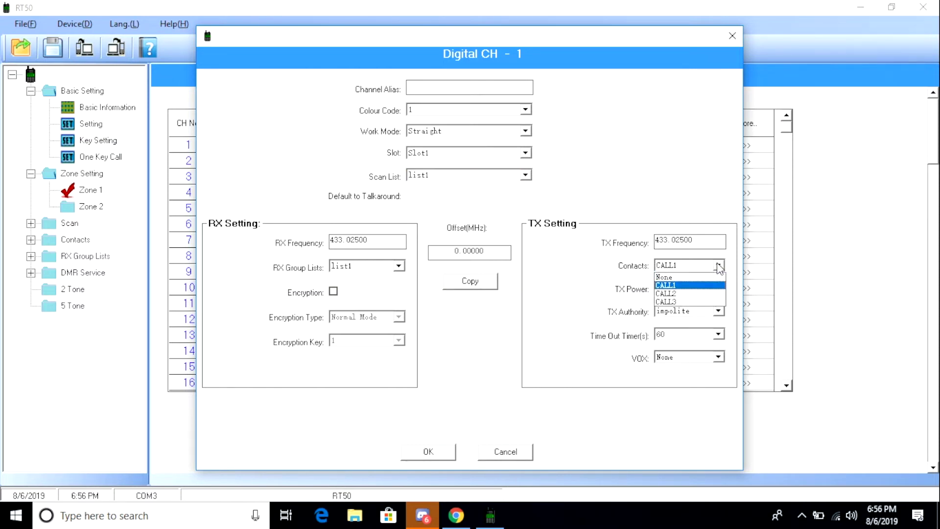
left_click(719, 266)
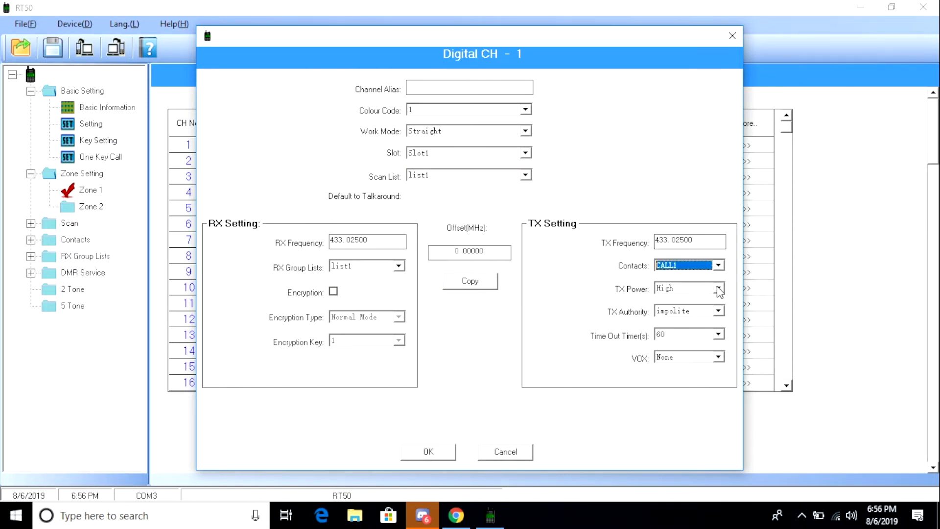
left_click(719, 289)
left_click(719, 290)
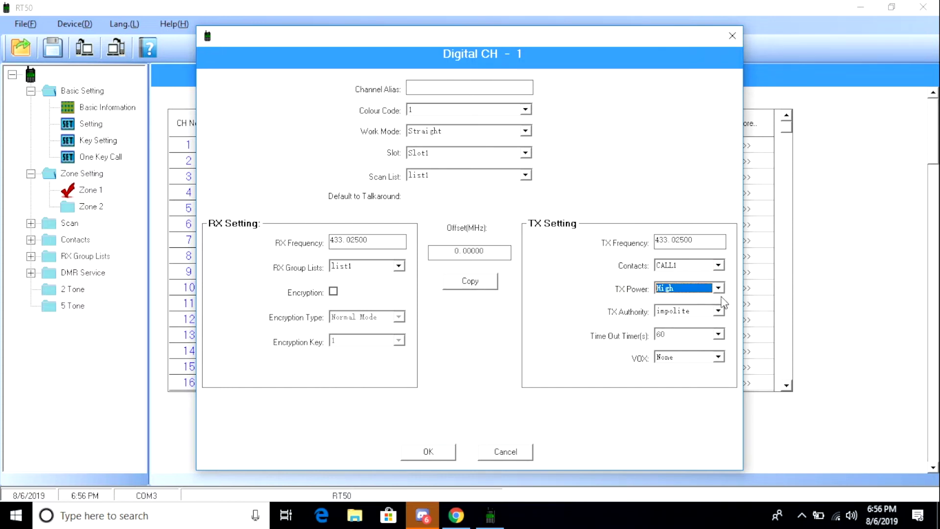
left_click(718, 312)
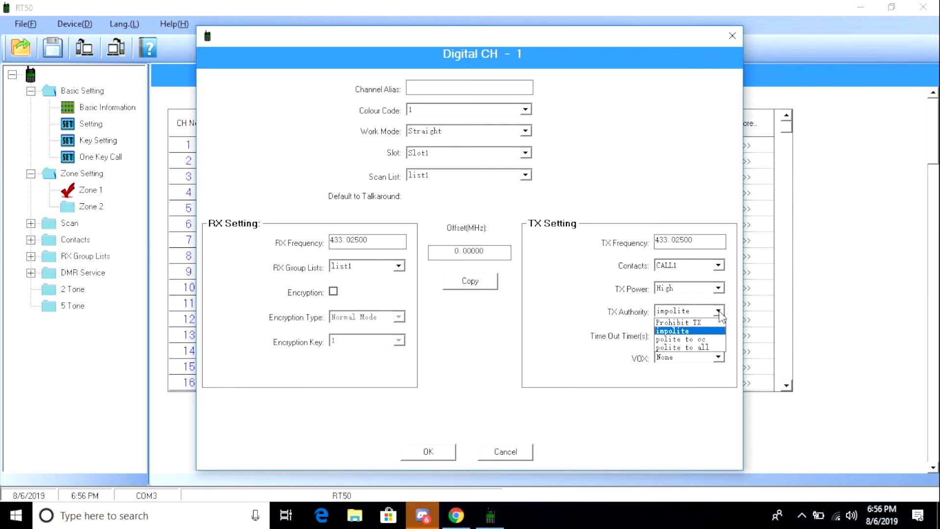
left_click(719, 312)
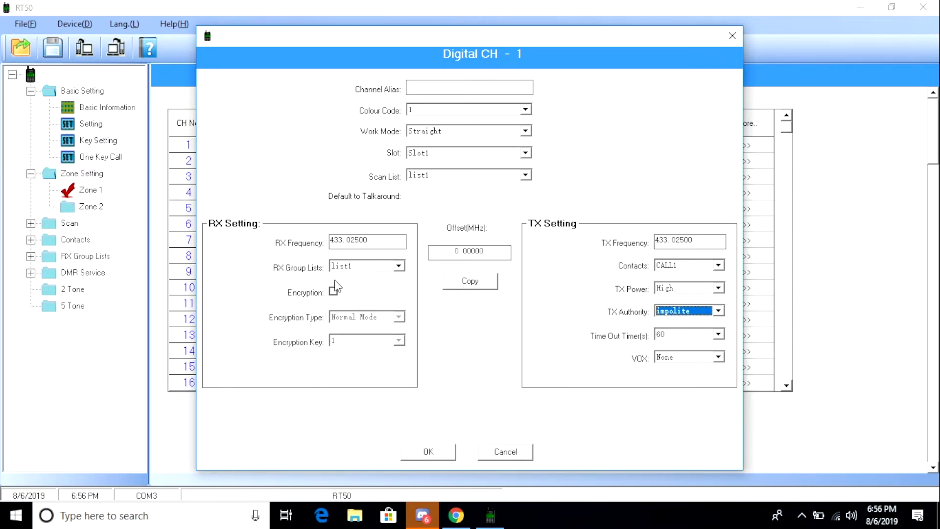
left_click(436, 455)
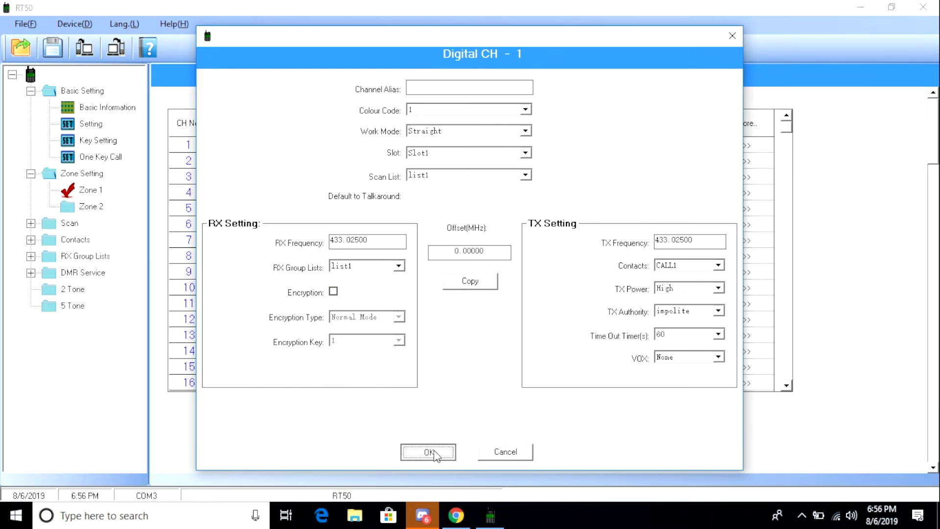
left_click(436, 453)
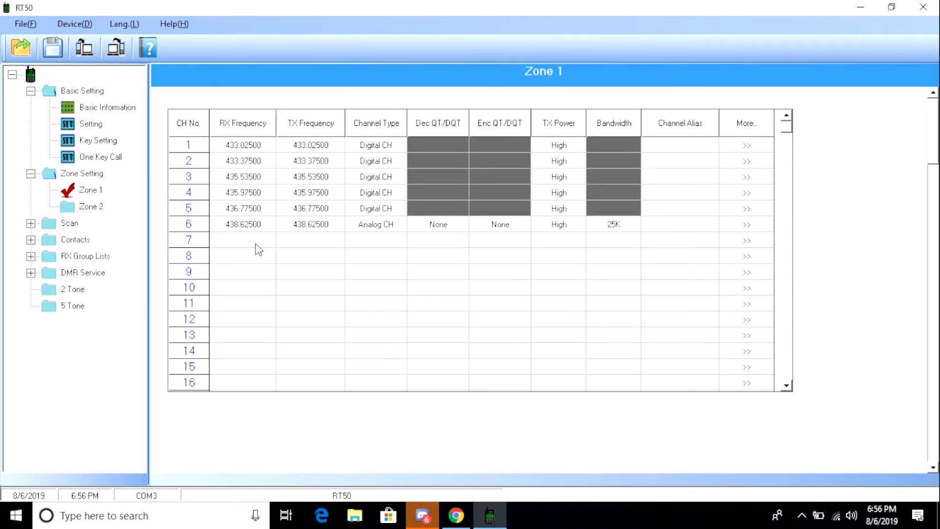
Check the decode and encode QT/DQT options of analog channel 6 in Zone 1 and accept its details
left_click(745, 225)
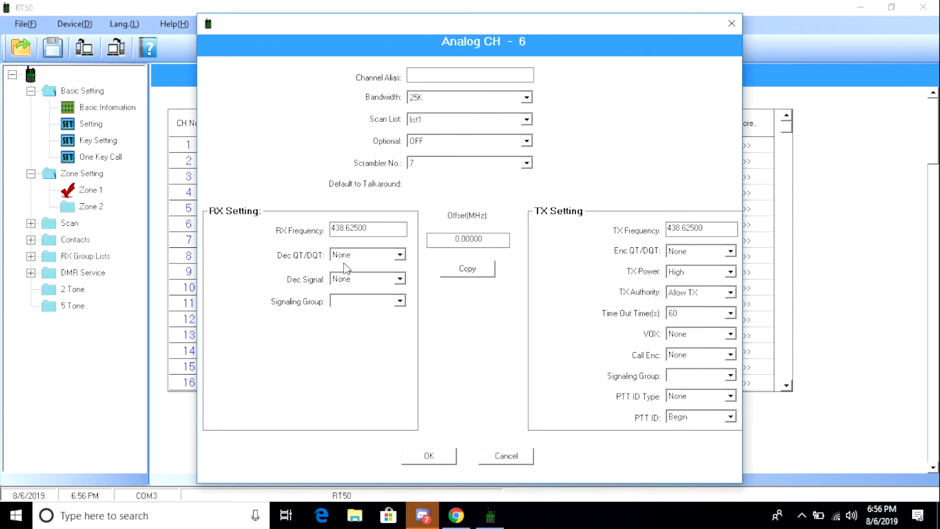
left_click(401, 254)
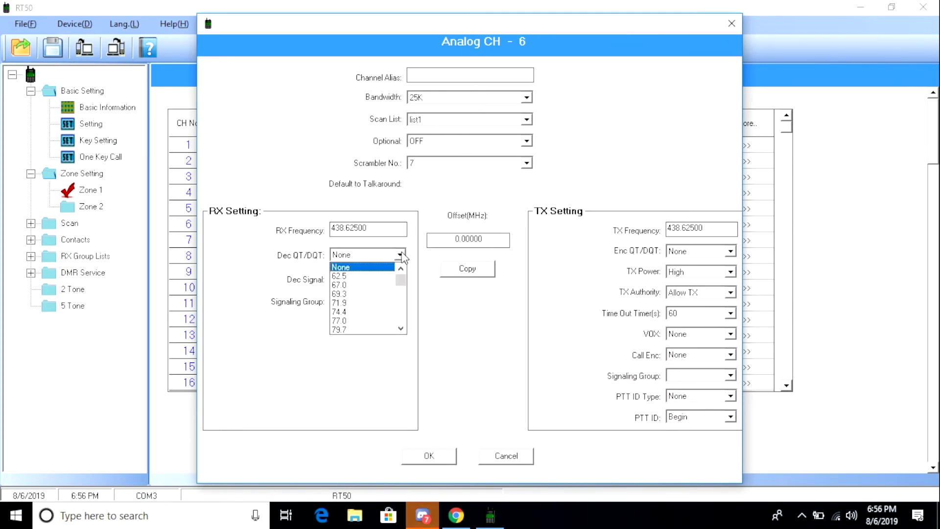
left_click(400, 254)
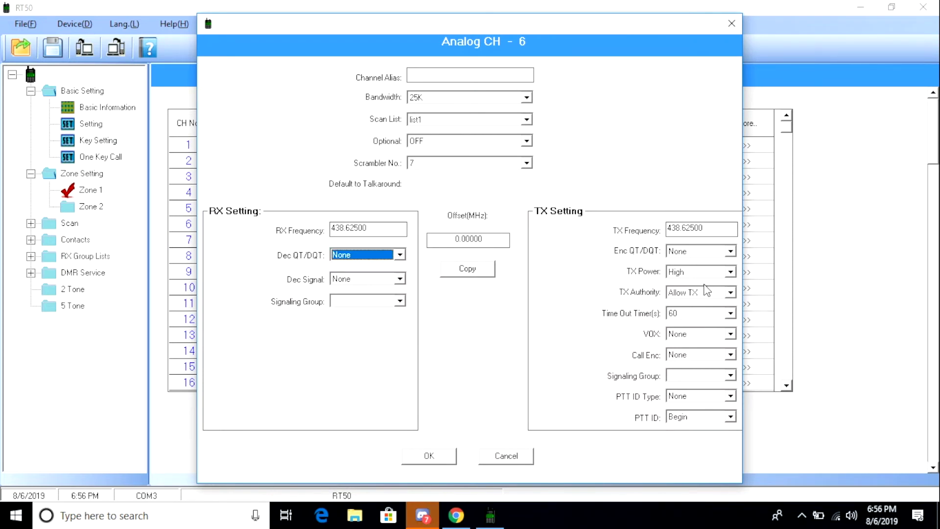
left_click(731, 253)
left_click(732, 253)
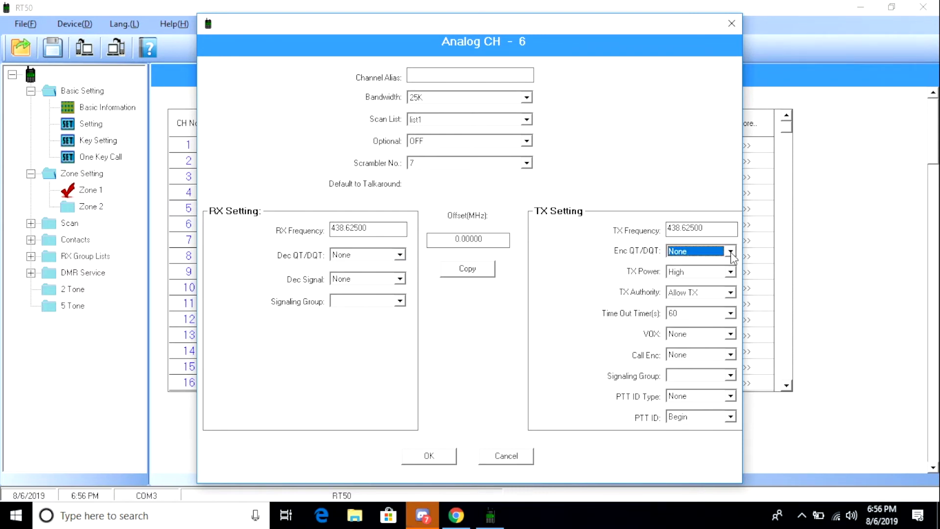
left_click(431, 458)
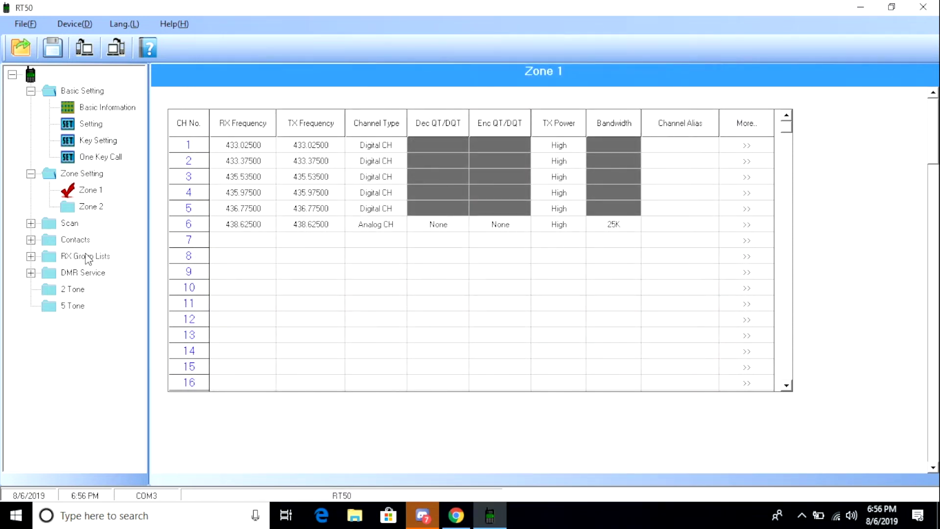
Review the channels in scan list list1 and the entries in the digital contacts table
left_click(30, 224)
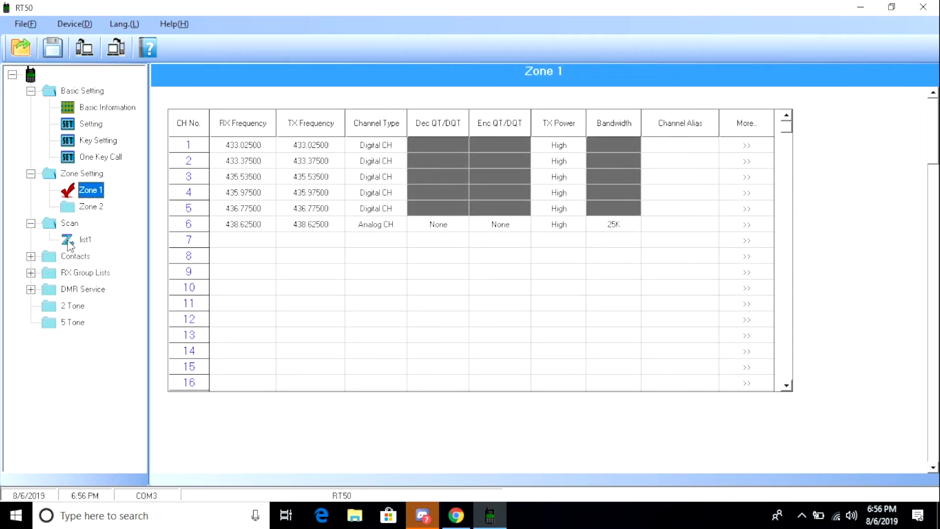
left_click(84, 239)
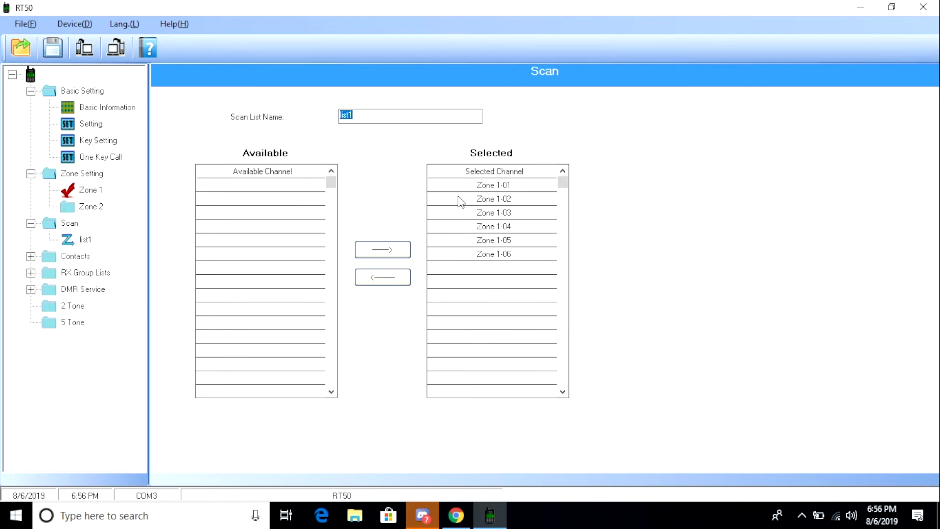
left_click(76, 256)
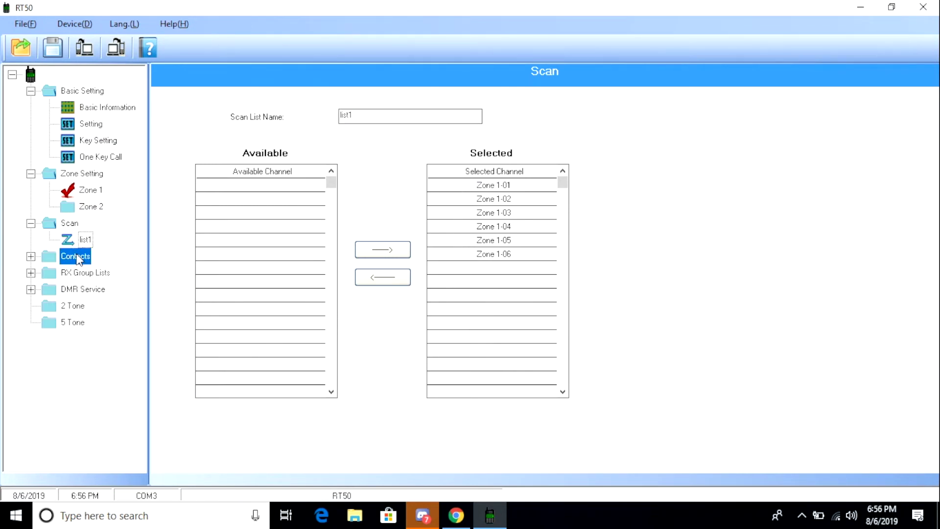
left_click(93, 276)
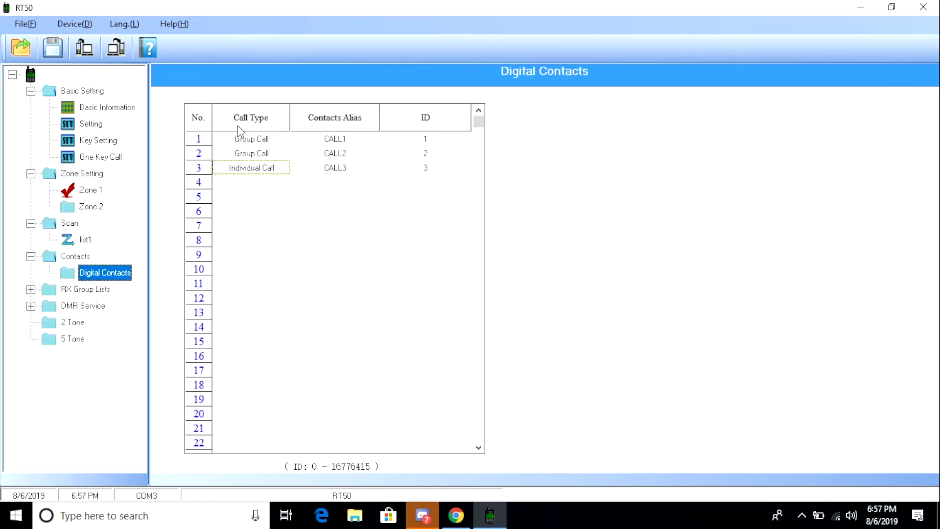
Add a fourth entry with the Group Call type to the digital contacts table and open its alias for editing
left_click(210, 182)
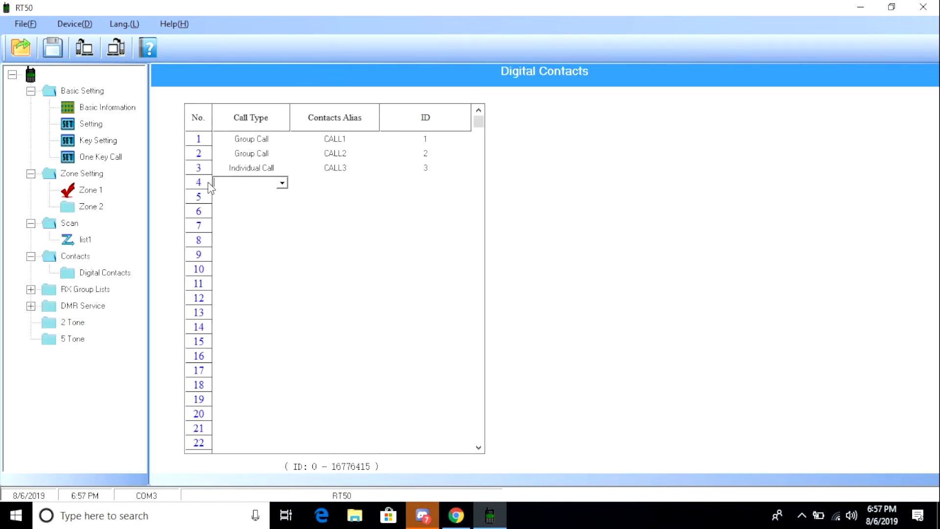
left_click(282, 183)
left_click(280, 196)
left_click(365, 183)
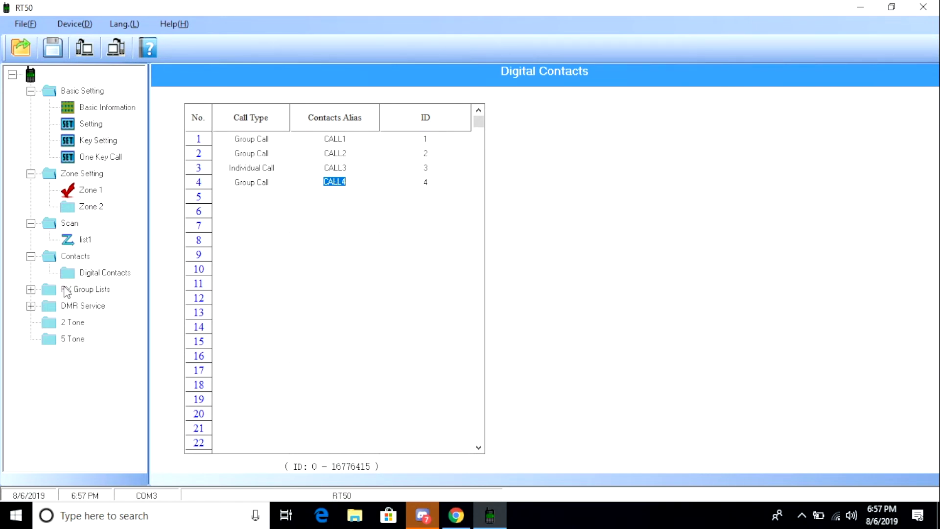
Review the available and selected contacts in RX group lists list1 and list2
left_click(30, 290)
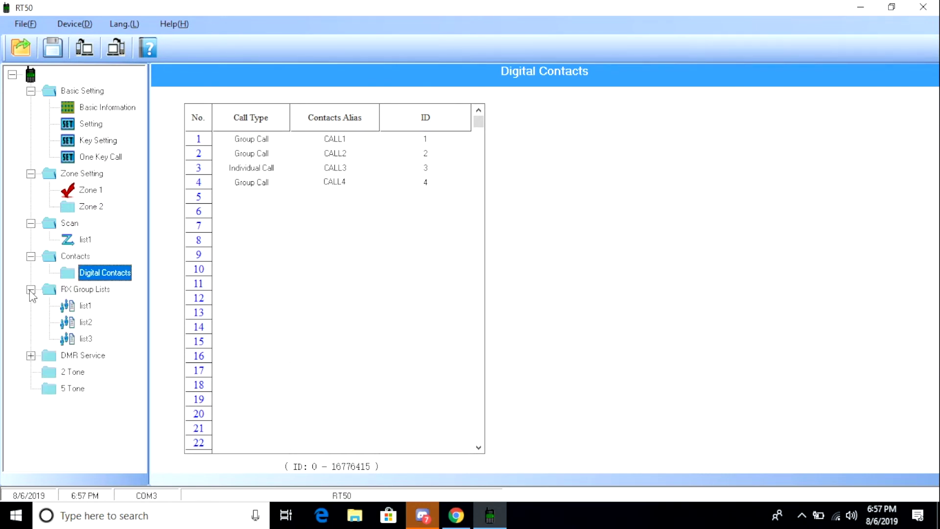
left_click(76, 308)
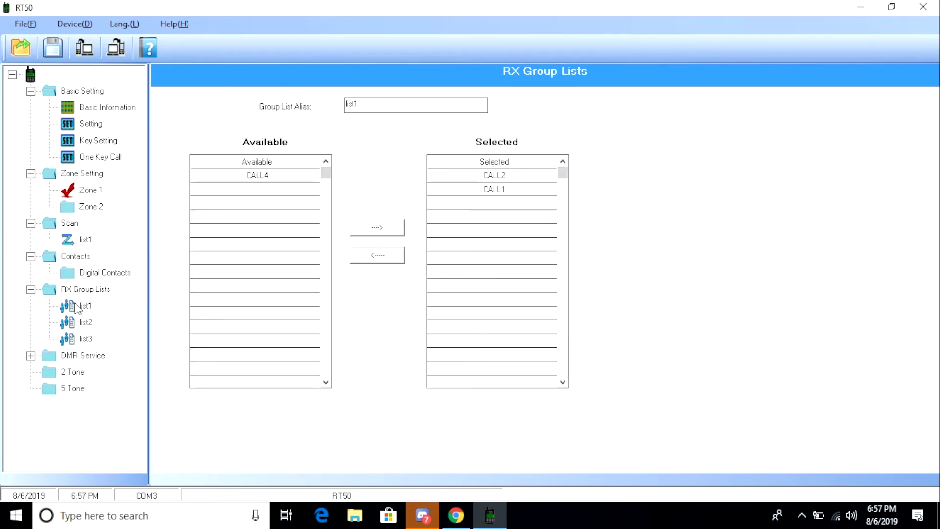
left_click(85, 323)
Show the entries under DMR Service and examine the 2 Tone and 5 Tone signalling settings
left_click(30, 355)
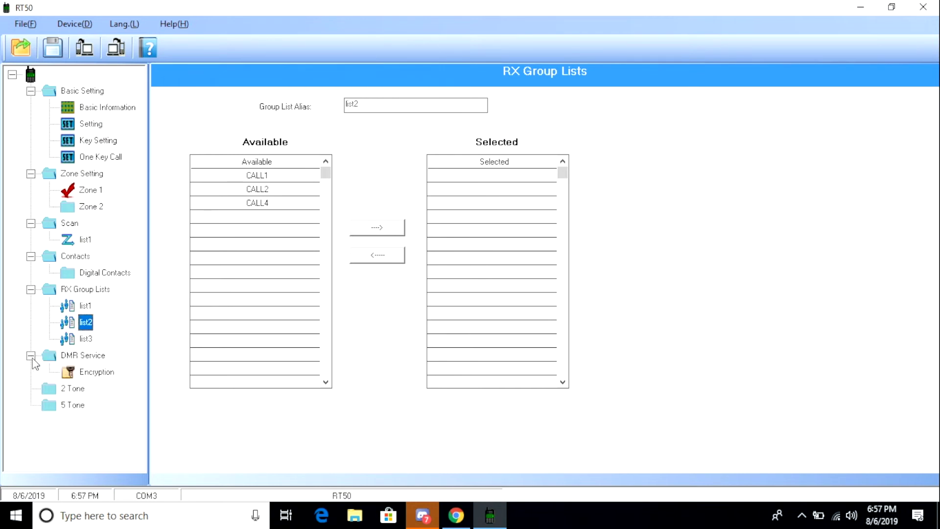
left_click(74, 390)
left_click(50, 390)
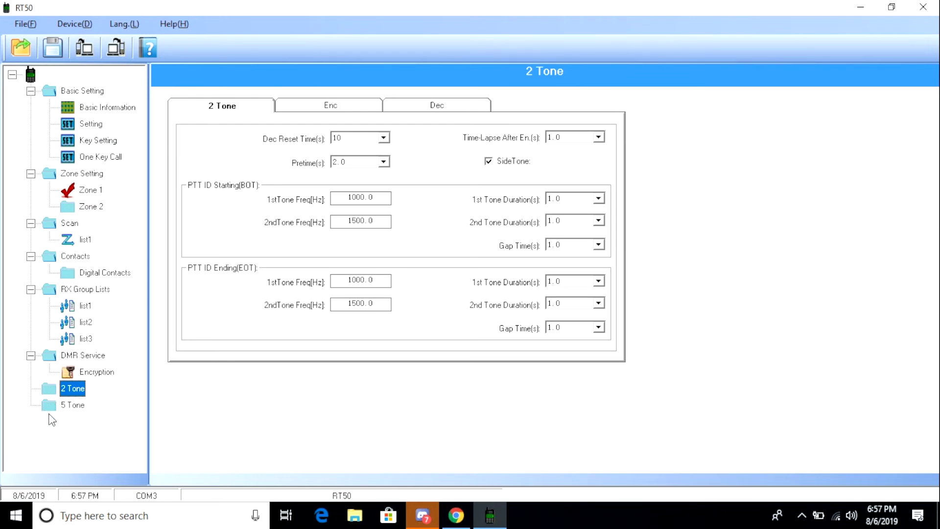
left_click(49, 408)
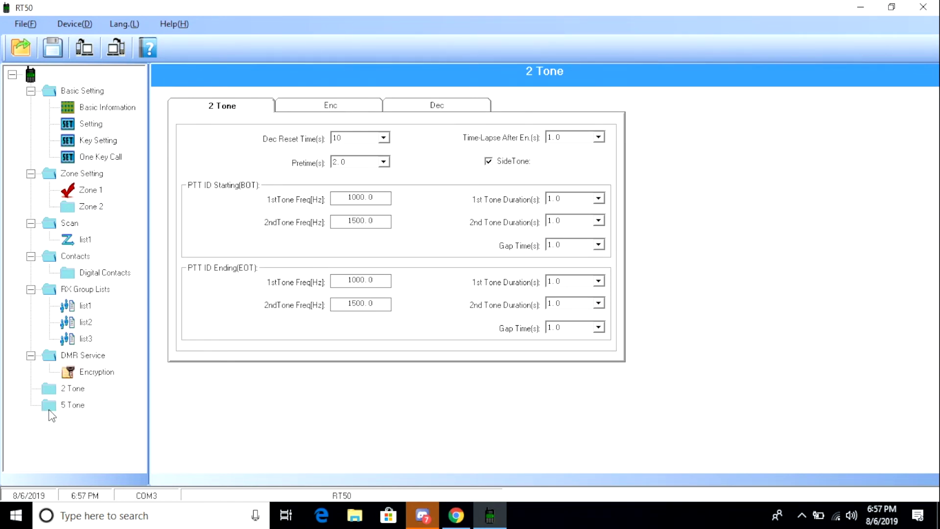